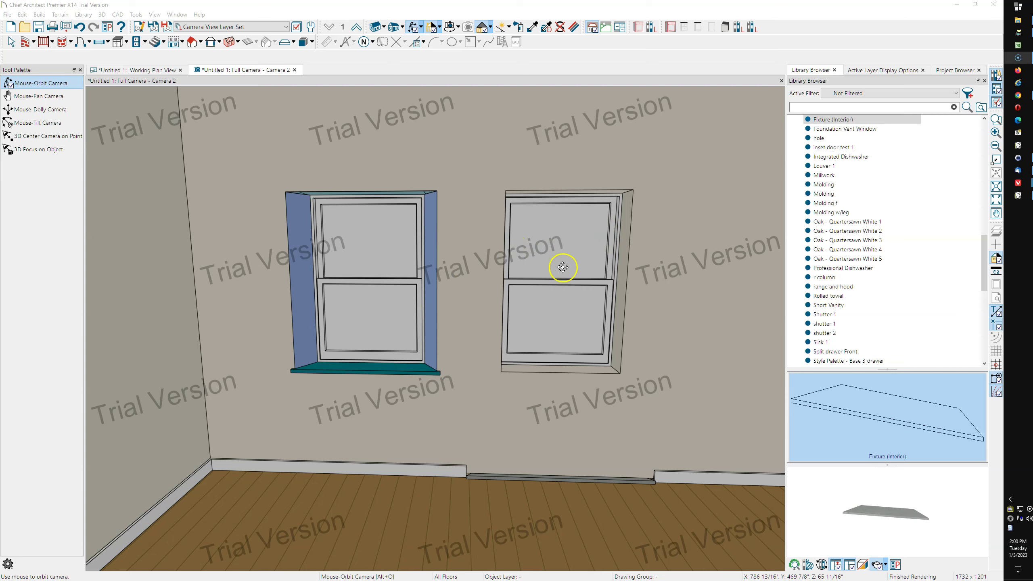
Examine the solid-built window recess model outside the room, checking its side pieces and sill.
left_click_drag(561, 268, 309, 508)
key("space")
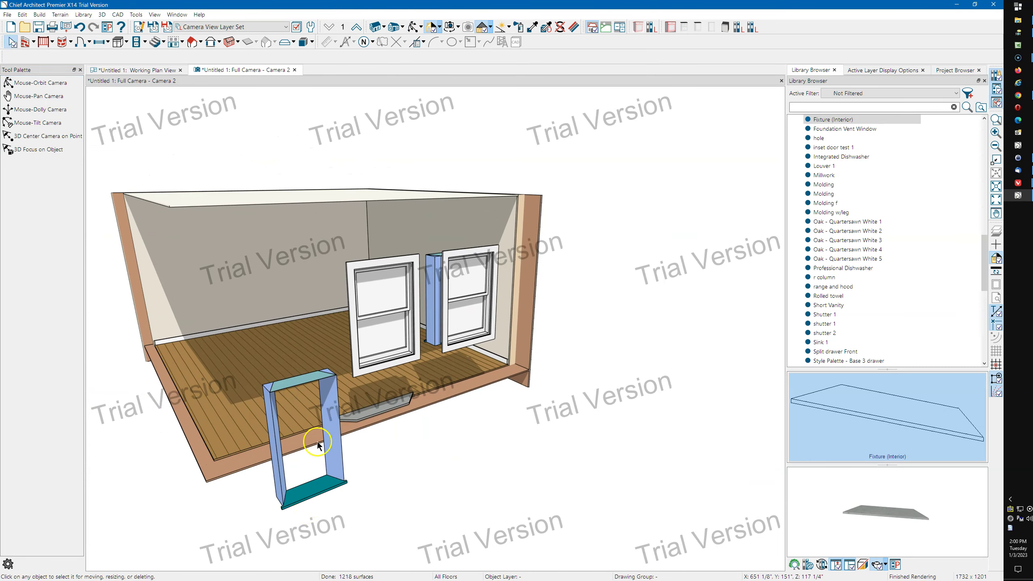
left_click(316, 400)
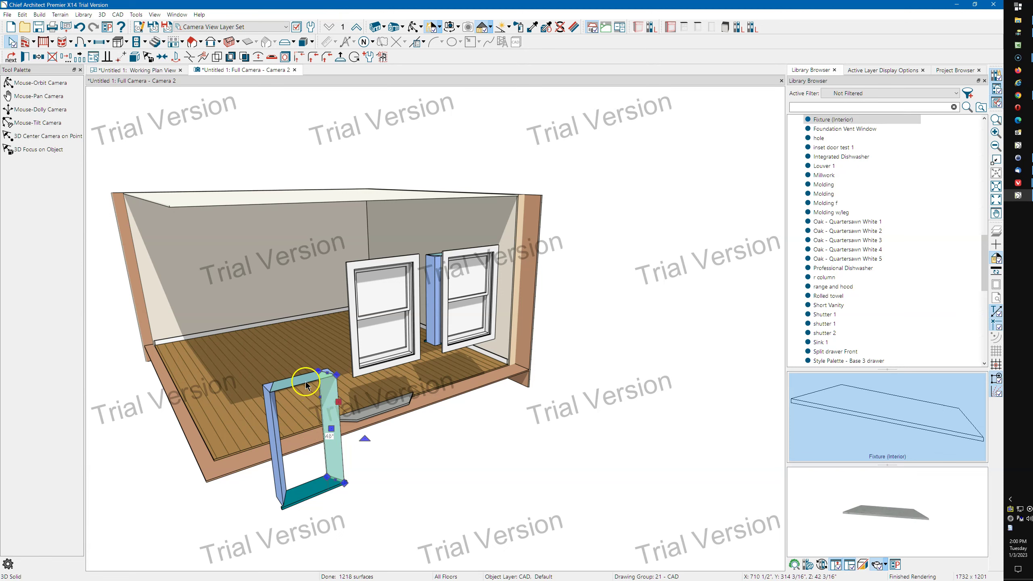
key("Escape")
left_click(271, 426)
key("Escape")
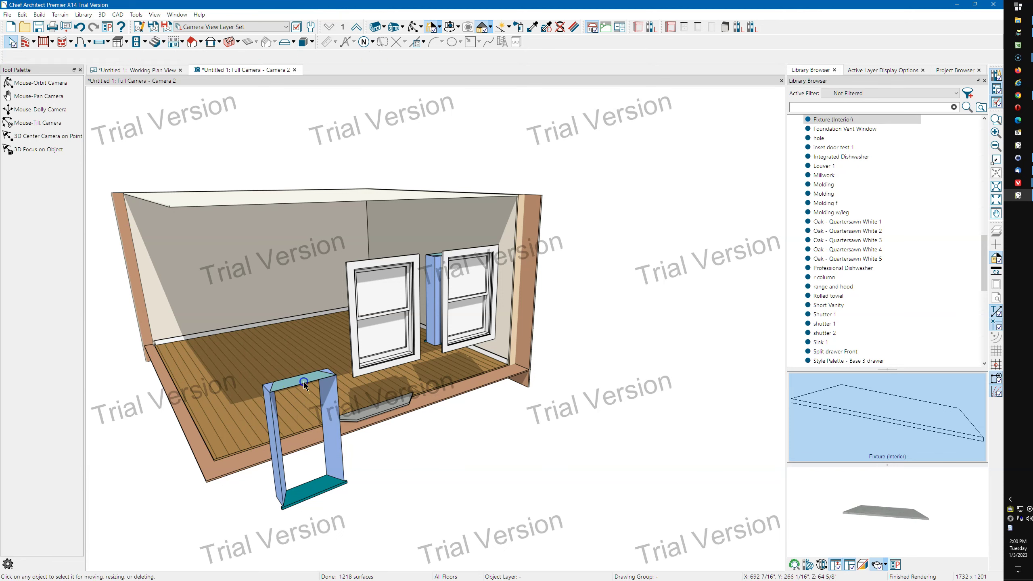
scroll(299, 386, "up", 2)
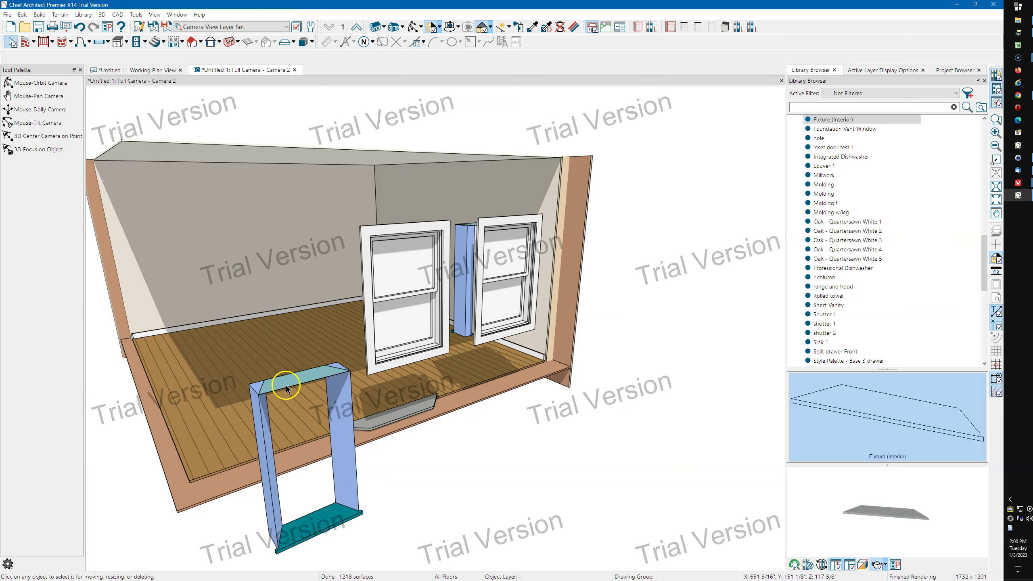
left_click(330, 514)
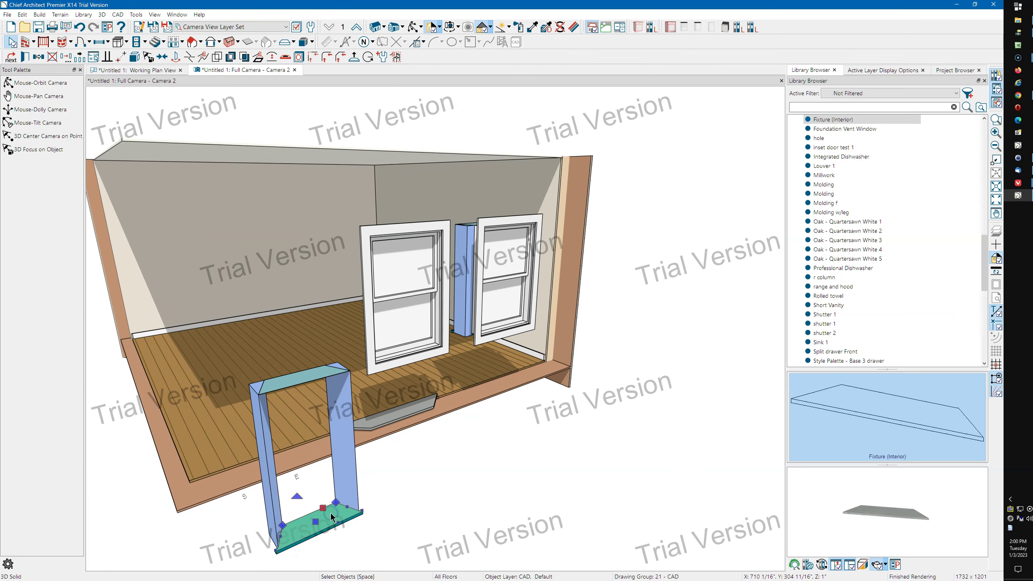
key("Escape")
scroll(265, 565, "up", 2)
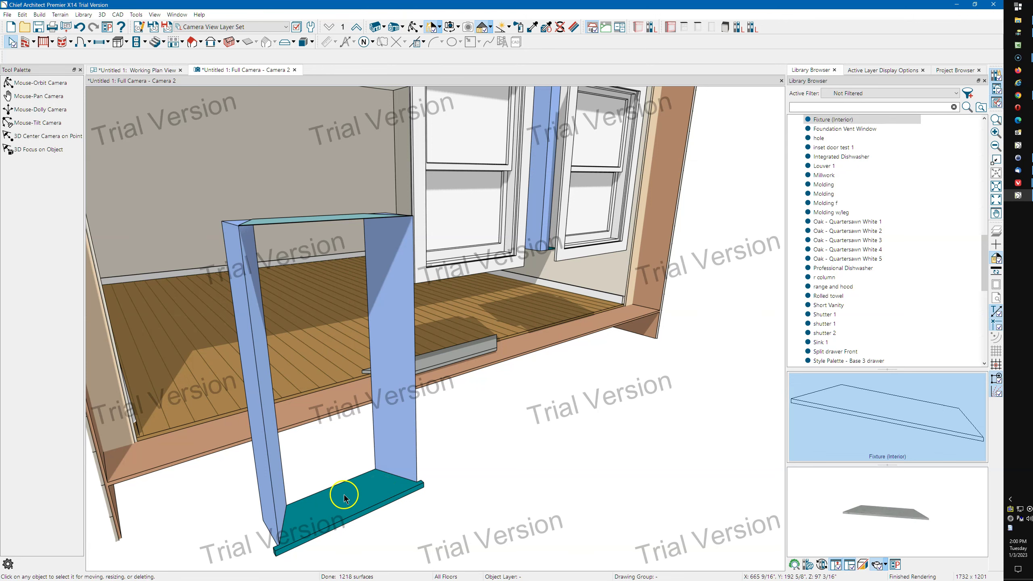
scroll(386, 456, "down", 2)
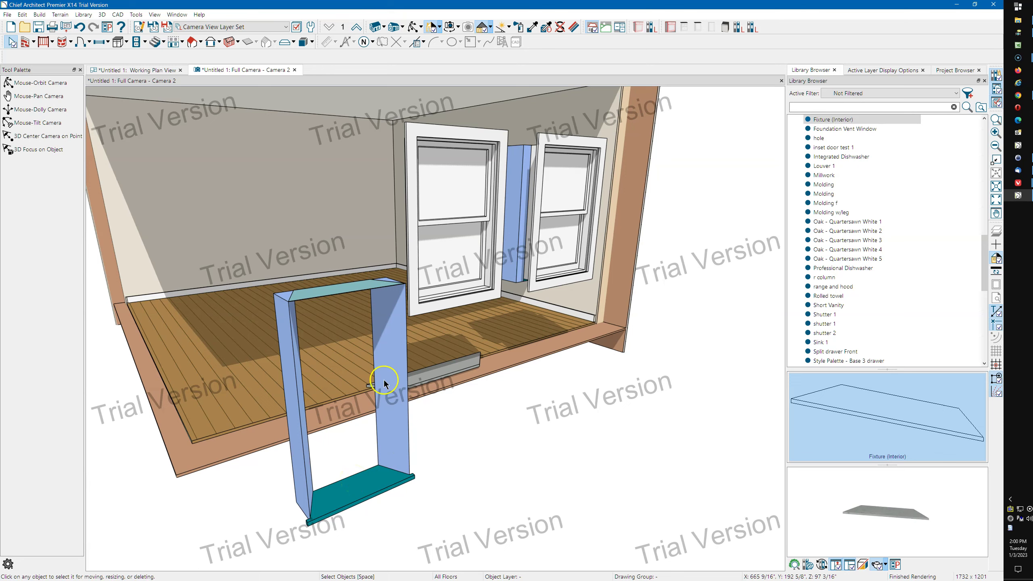
Open the symbol definition of the recess fixture at the farther window and inspect its 3D geometry and rotation settings.
left_click(519, 203)
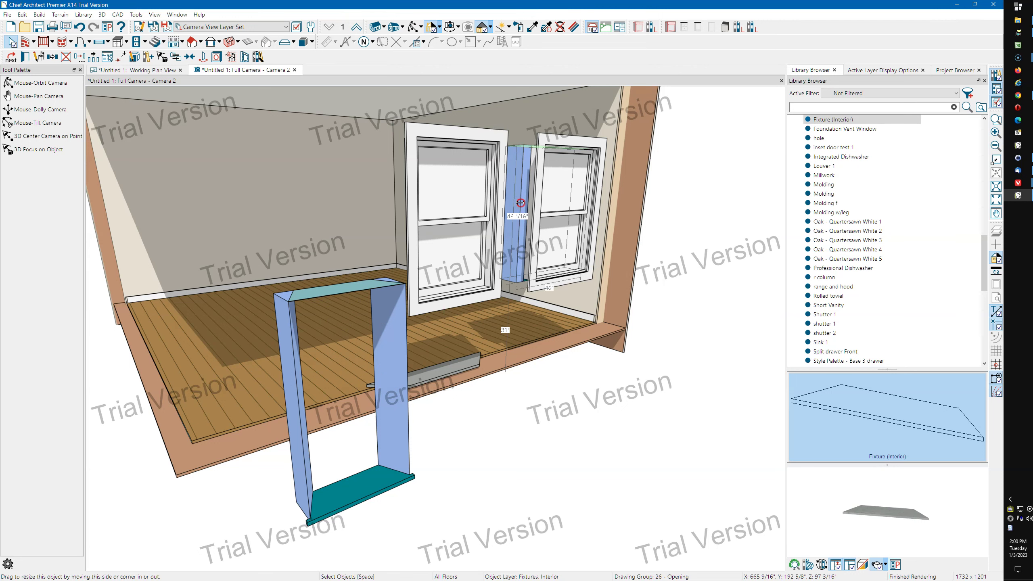
right_click(520, 202)
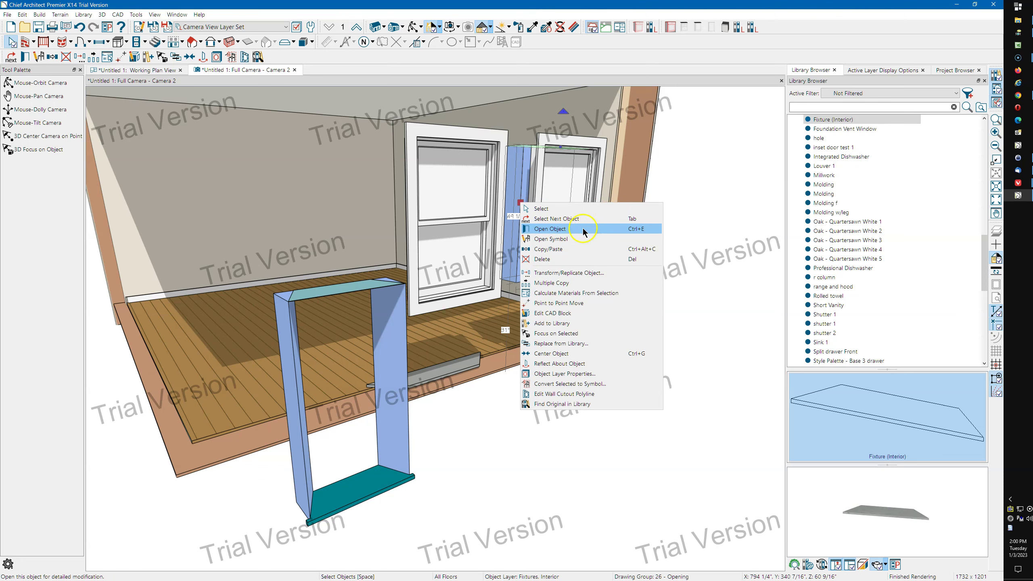
left_click(573, 238)
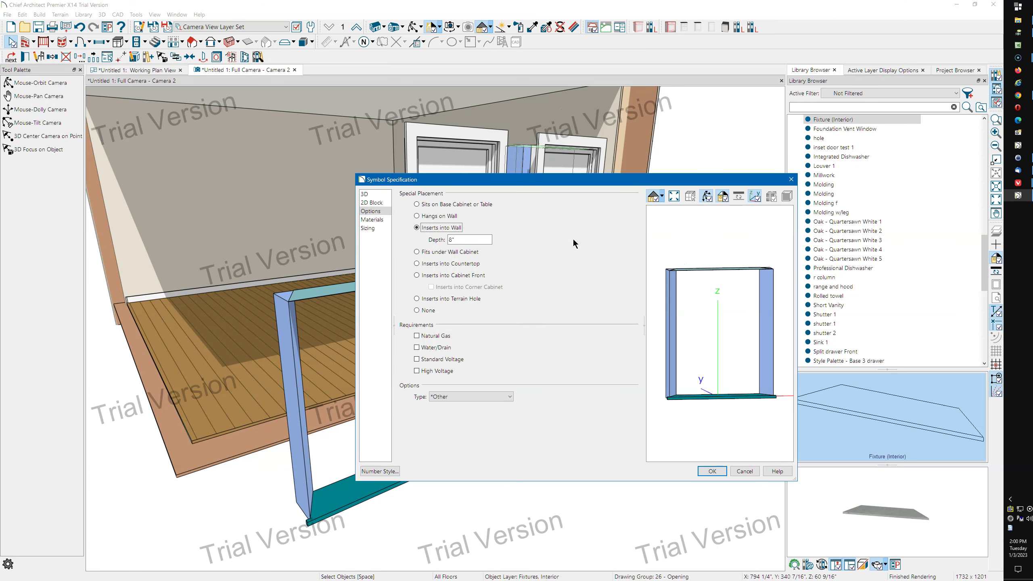
left_click_drag(681, 258, 678, 322)
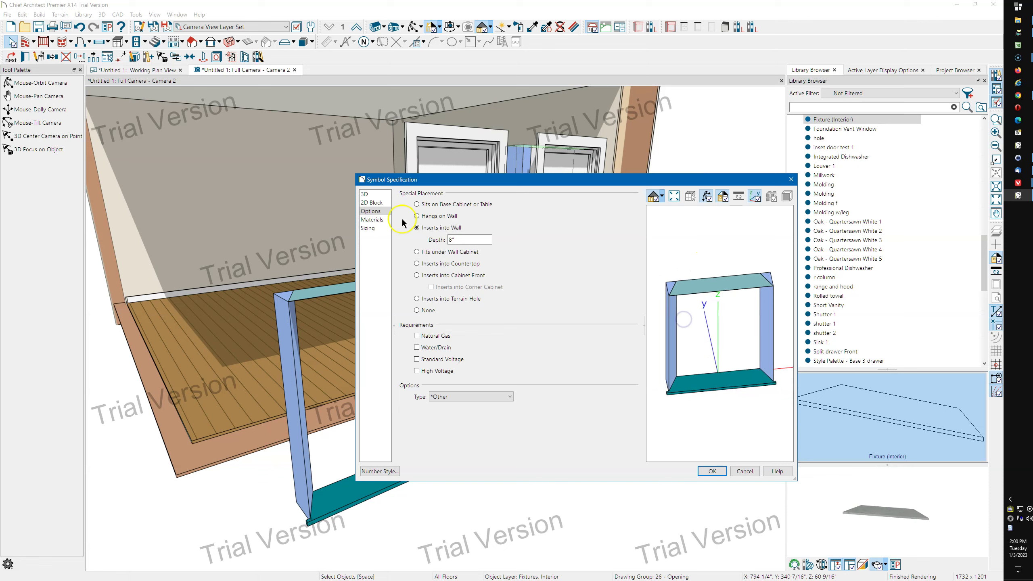
left_click(374, 194)
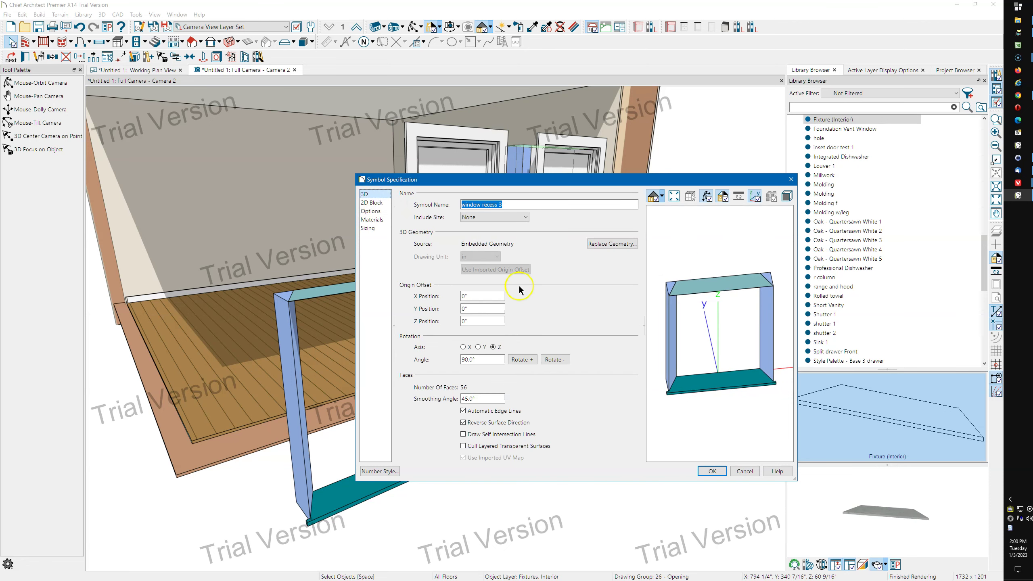
left_click(518, 362)
left_click(520, 360)
Review the symbol's 2D block with its Auto Generate option and the depth used for Inserts into Wall.
left_click(379, 202)
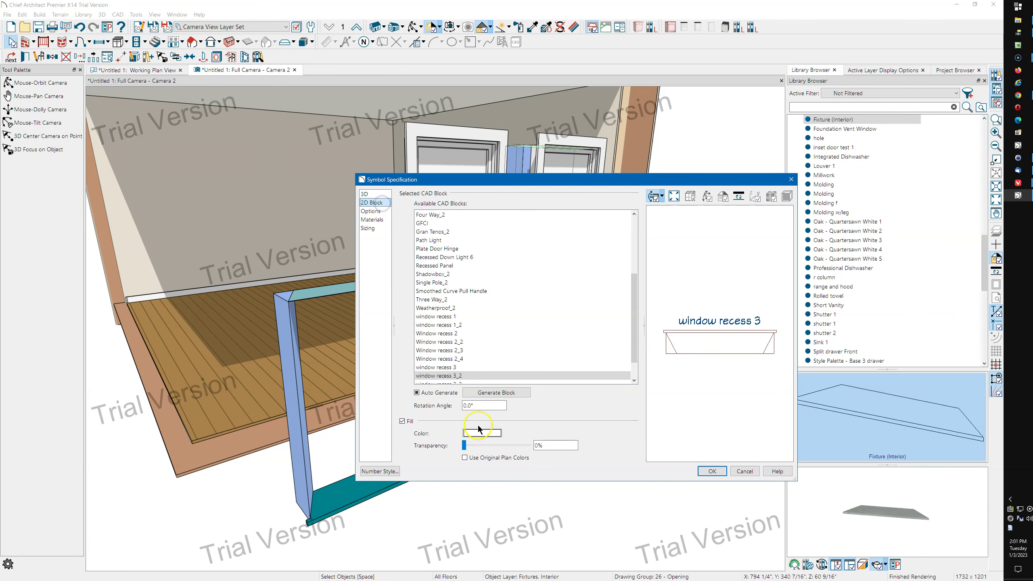
left_click(436, 393)
left_click(480, 400)
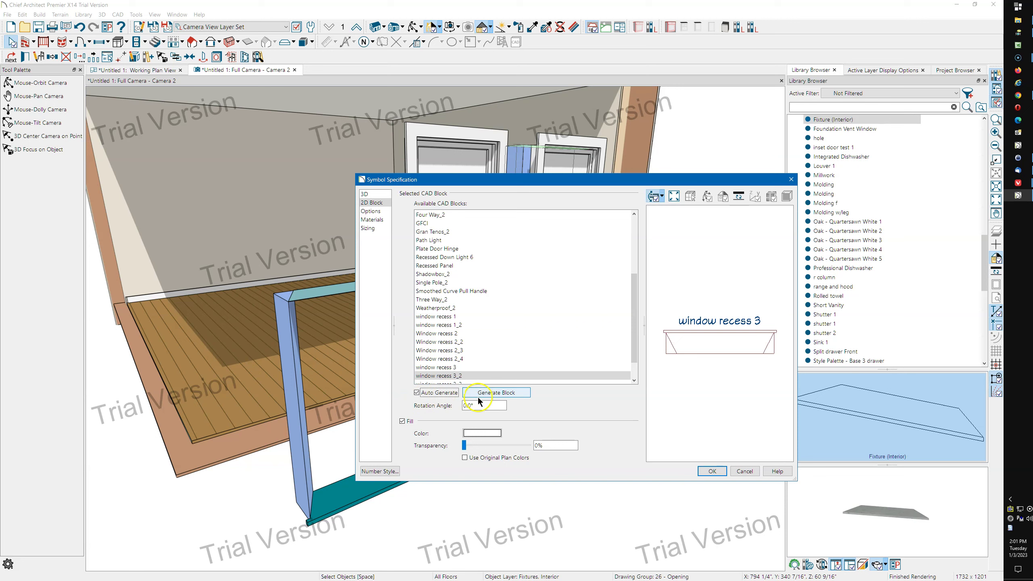
left_click_drag(651, 337, 661, 347)
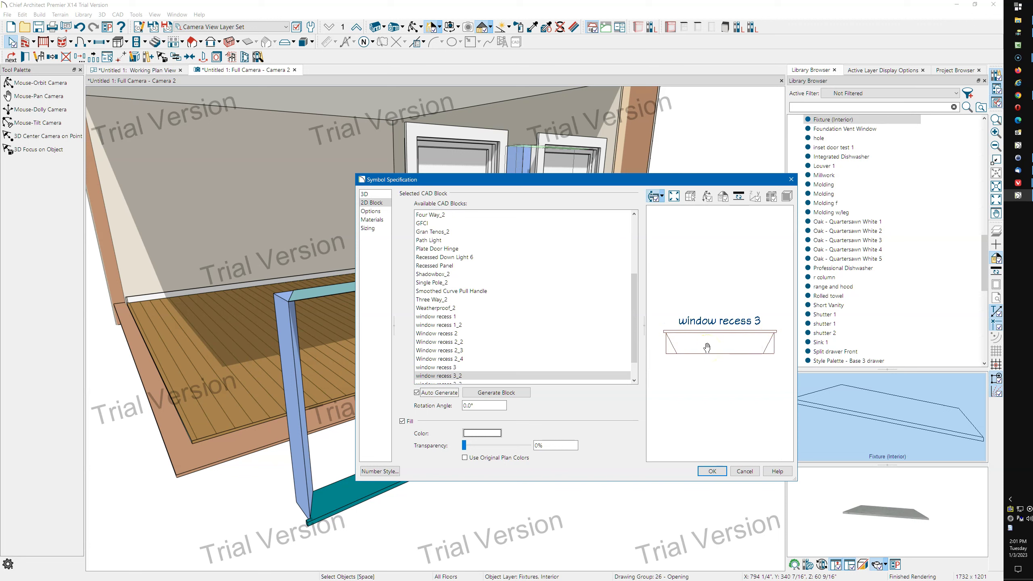
left_click_drag(708, 349, 722, 342)
left_click(377, 212)
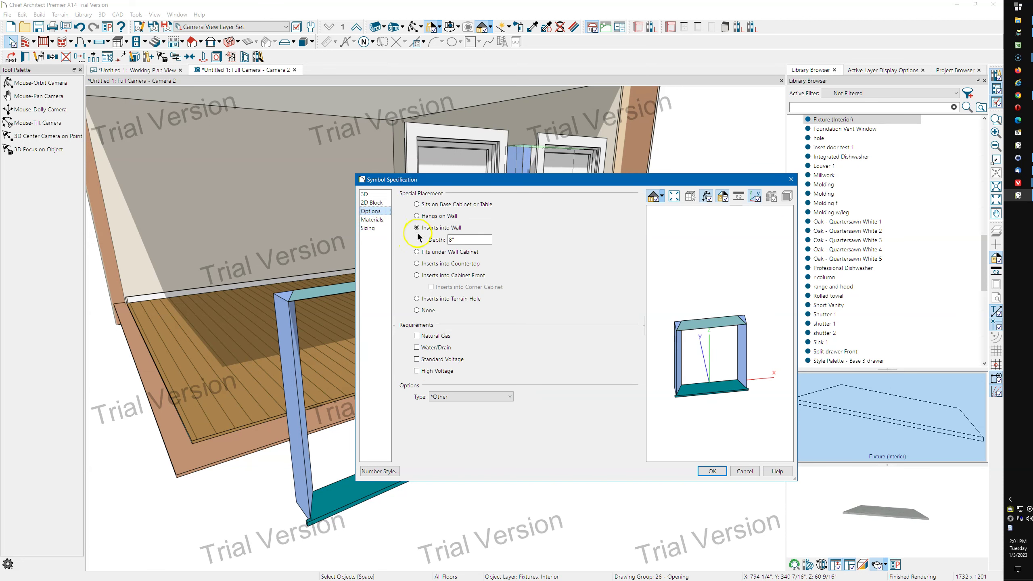
left_click(457, 240)
Review the symbol's bounding box dimensions and stretch planes, and close the specification without saving.
left_click(370, 229)
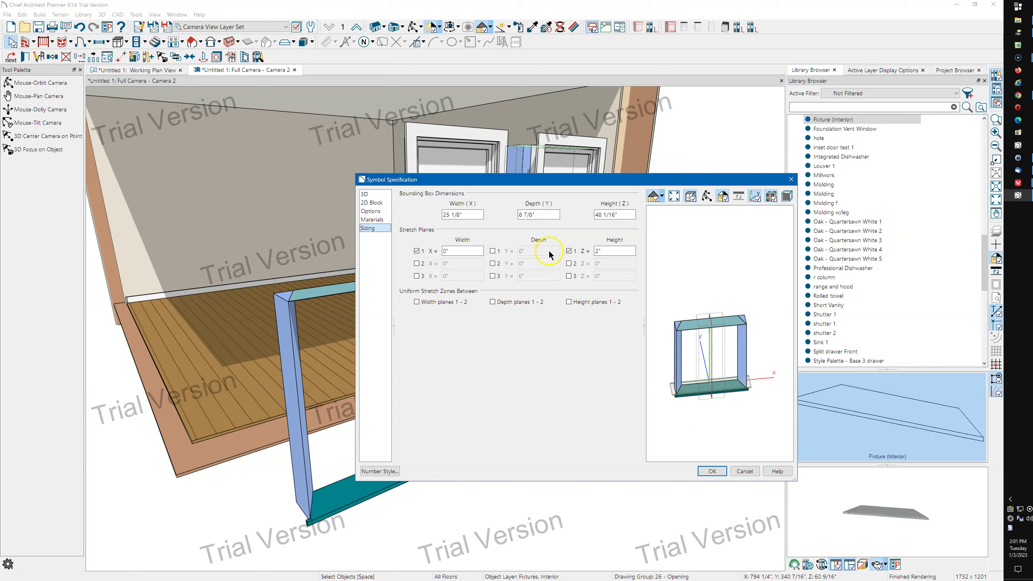
left_click(466, 215)
left_click(469, 215)
left_click(458, 215)
left_click(474, 217)
key("BackSpace")
left_click(374, 194)
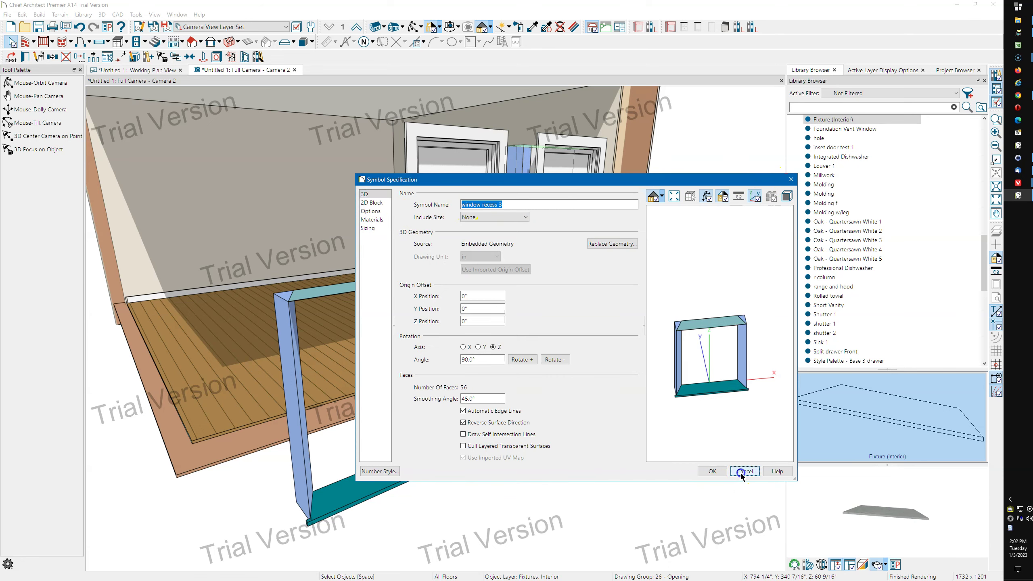
left_click(709, 471)
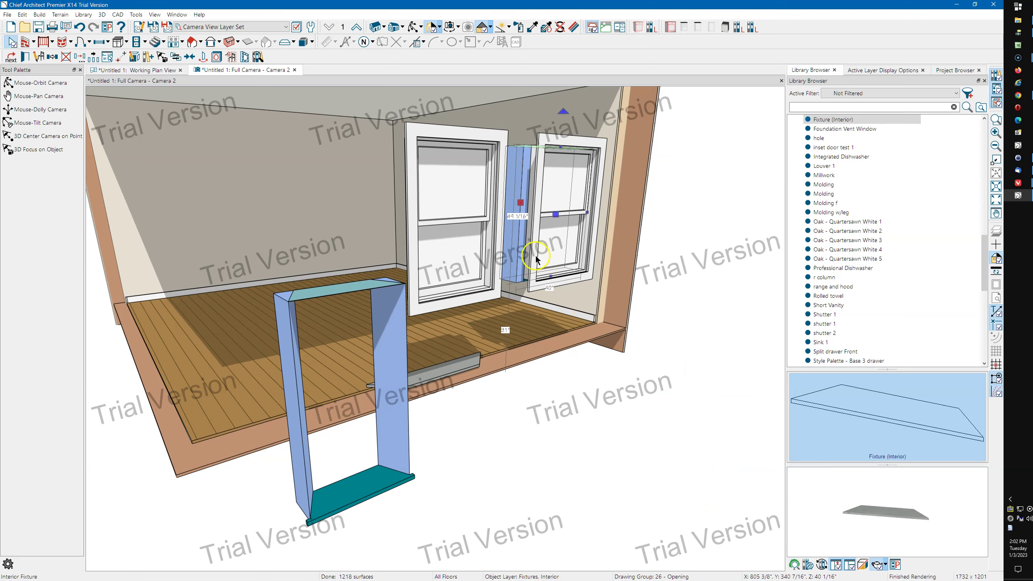
Examine in the working plan view how the recess fixtures cut the wall at both 2840SH windows.
left_click(550, 185)
left_click(171, 70)
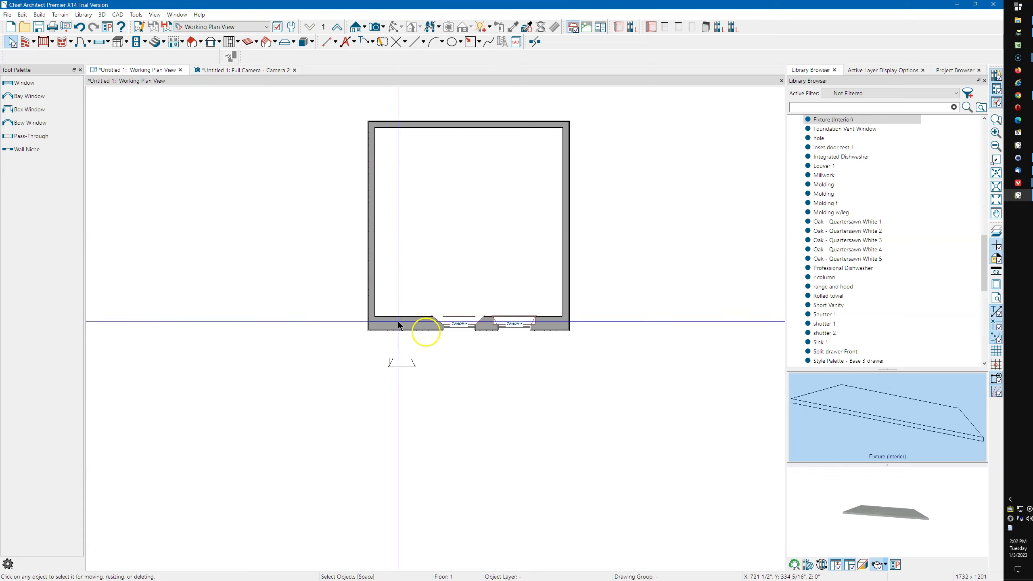
scroll(478, 312, "up", 8)
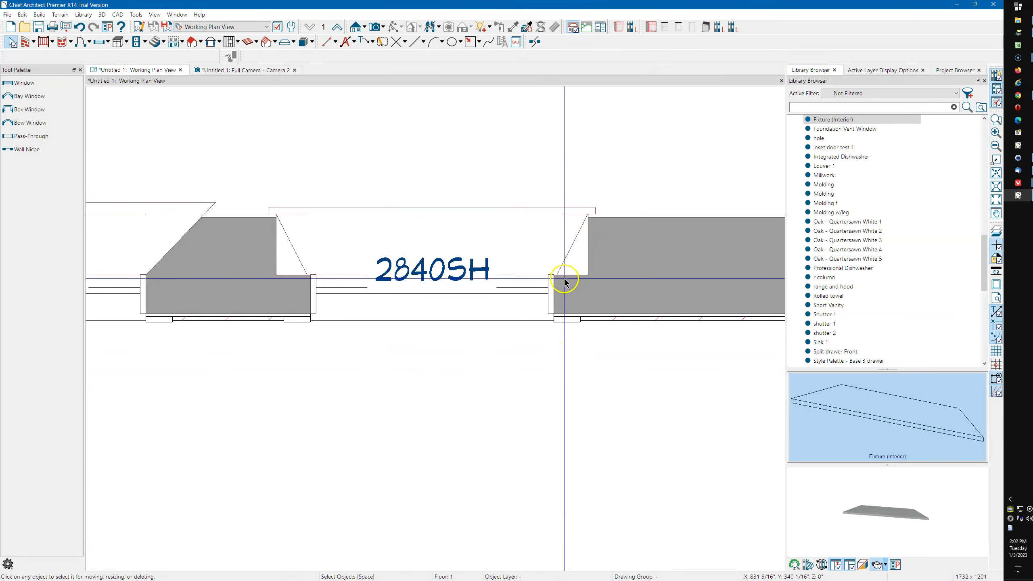
left_click(486, 324)
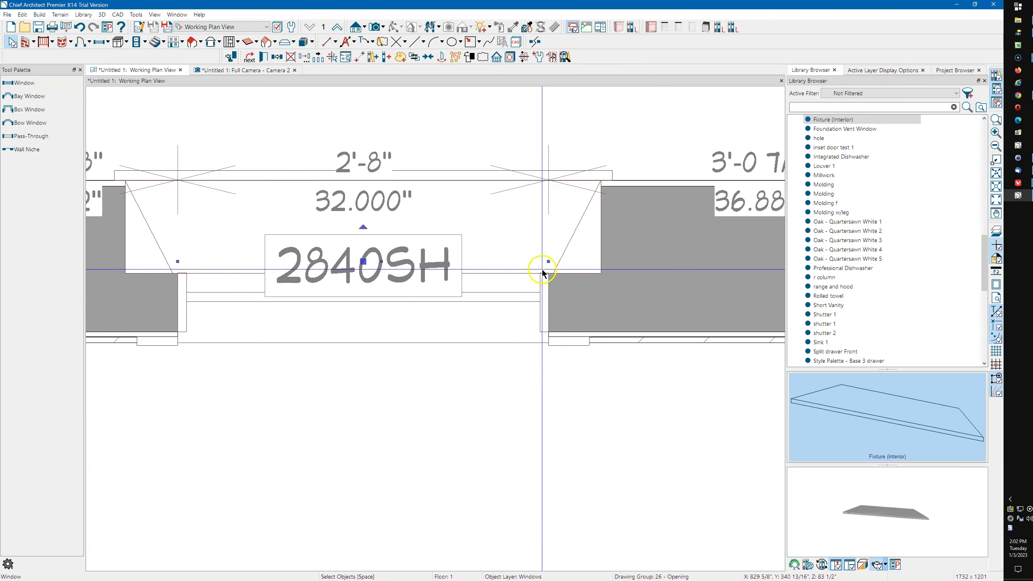
scroll(542, 274, "down", 8)
left_click(498, 348)
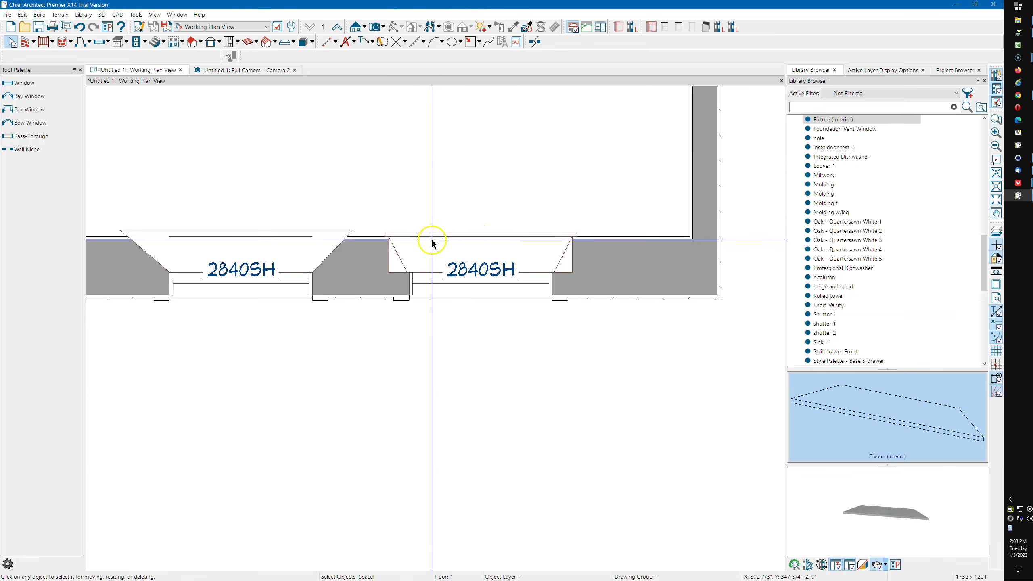
middle_click_drag(473, 299, 461, 334)
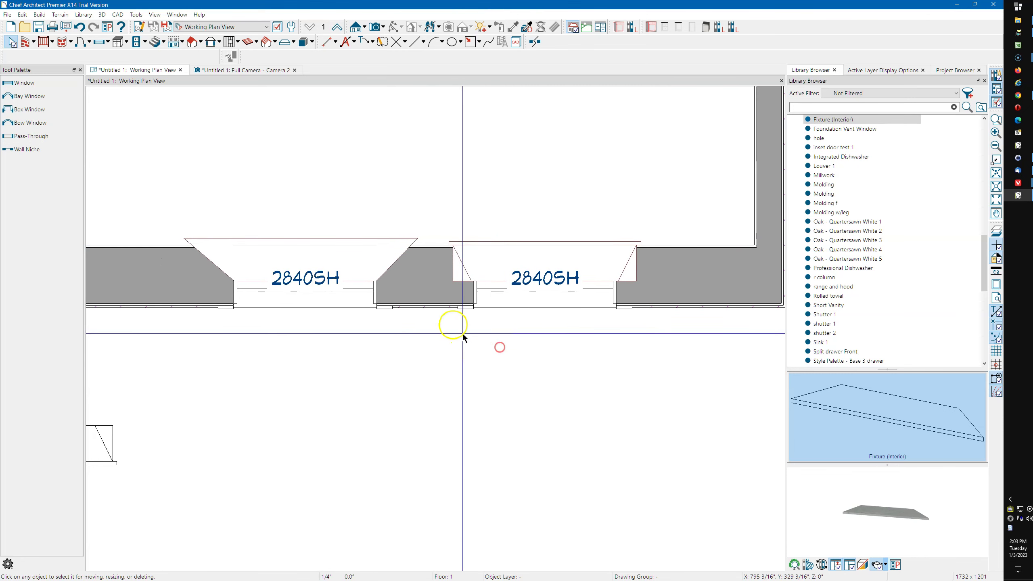
scroll(454, 203, "down", 1)
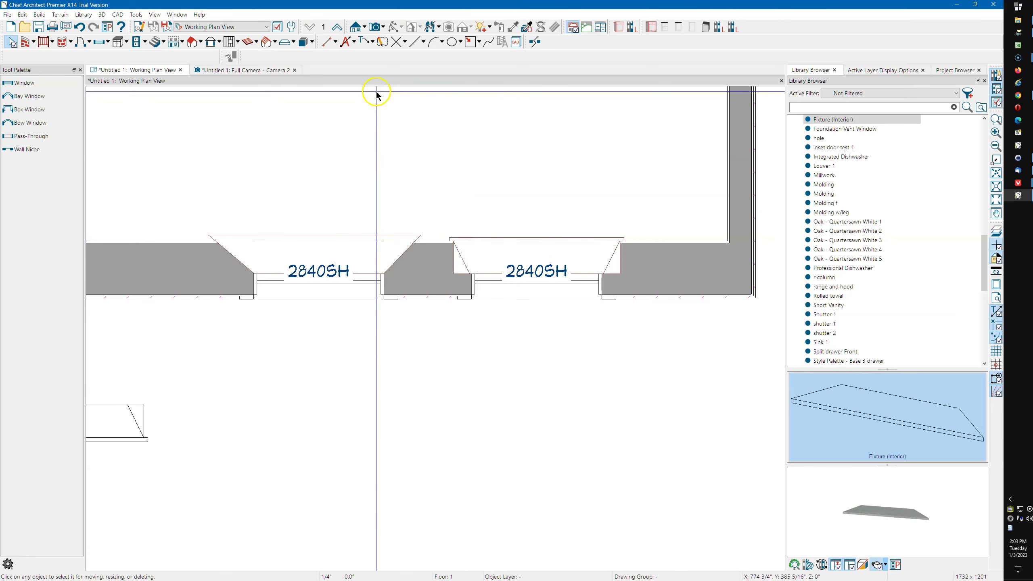
left_click(252, 81)
left_click(240, 70)
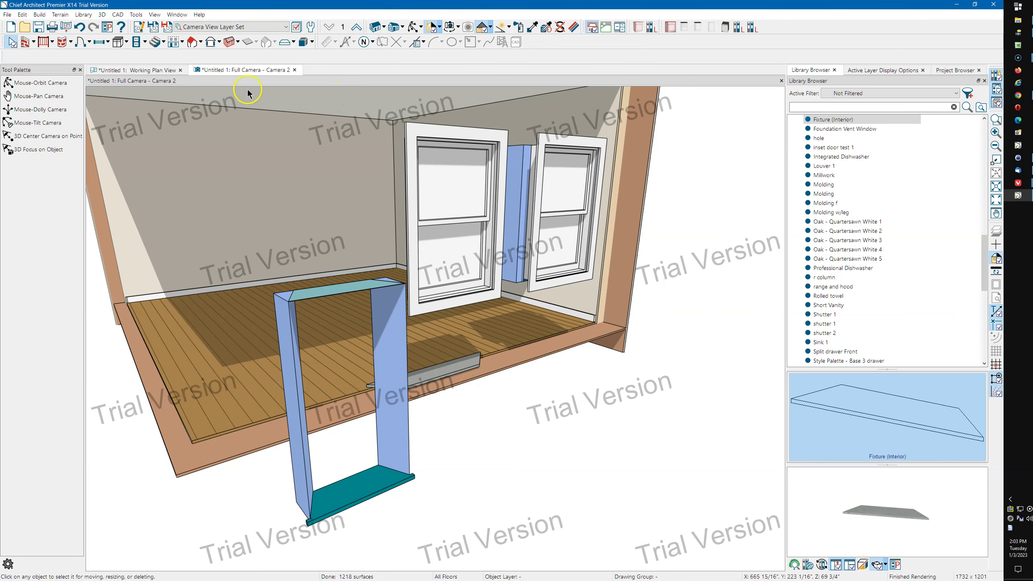
left_click(142, 69)
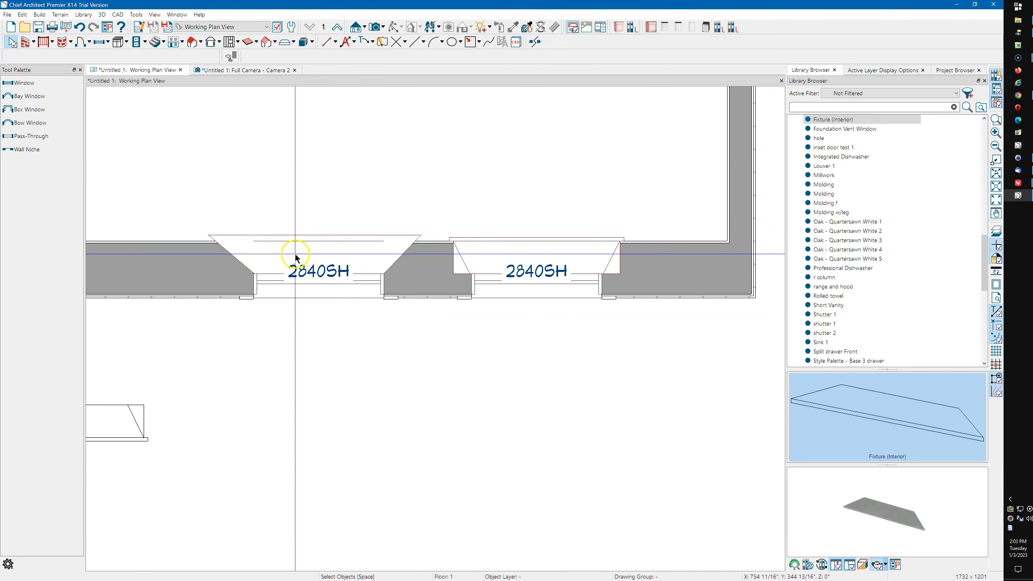
middle_click_drag(281, 261, 314, 259)
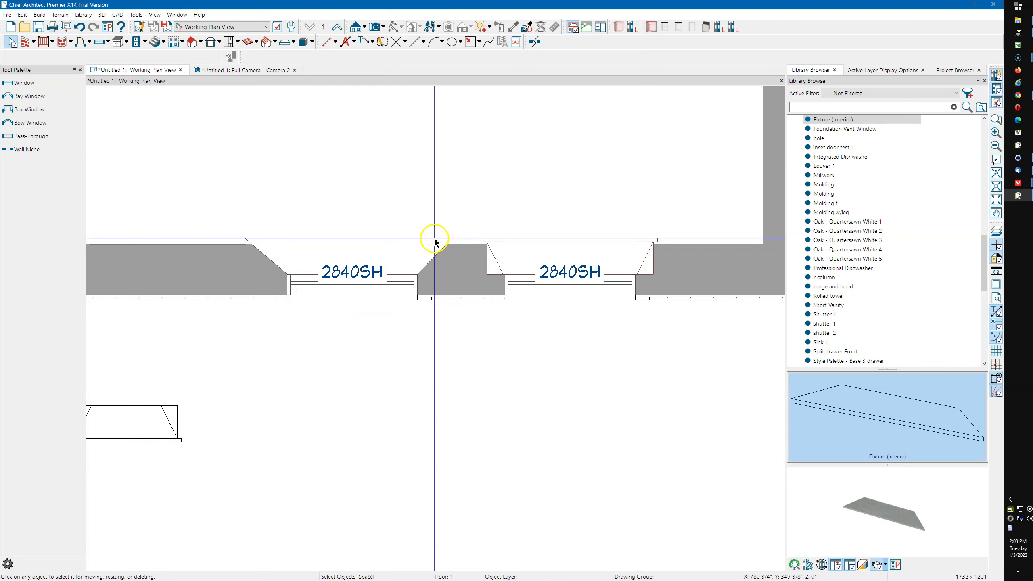
middle_click_drag(454, 215, 446, 218)
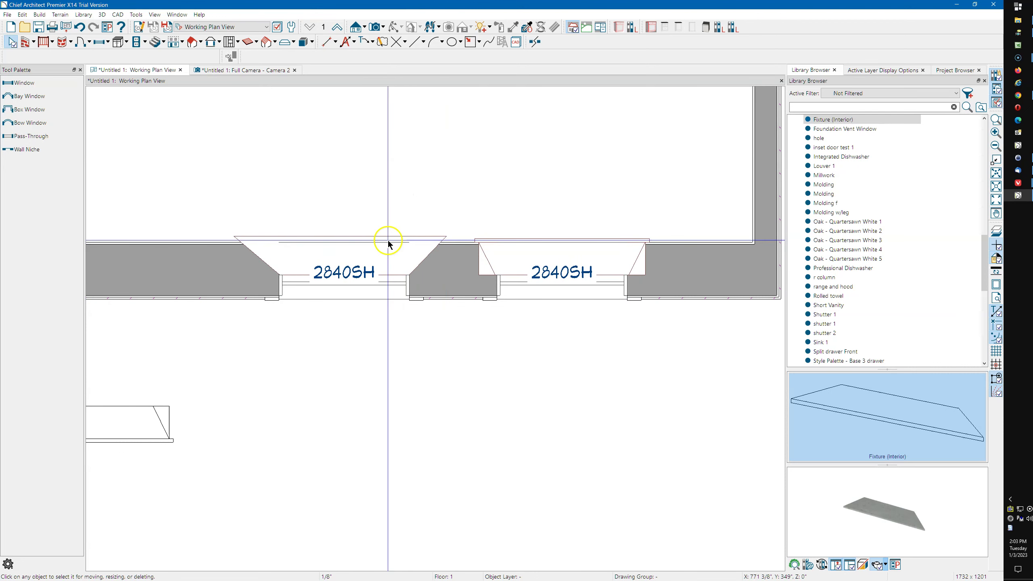
View the drawing group ordering options for the recess fixture at the wider-splayed window, and deselect the fixture.
left_click(427, 238)
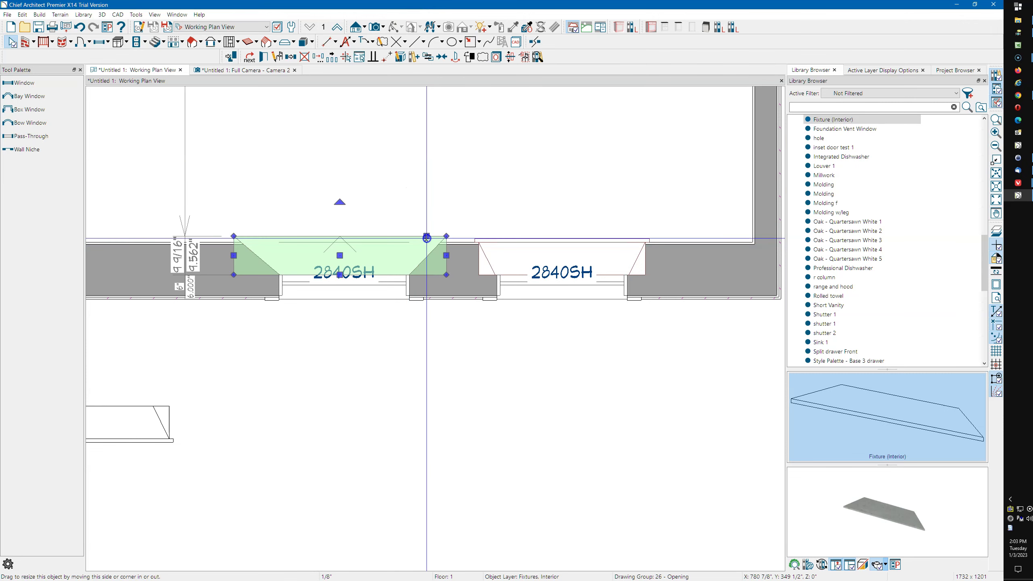
left_click(469, 60)
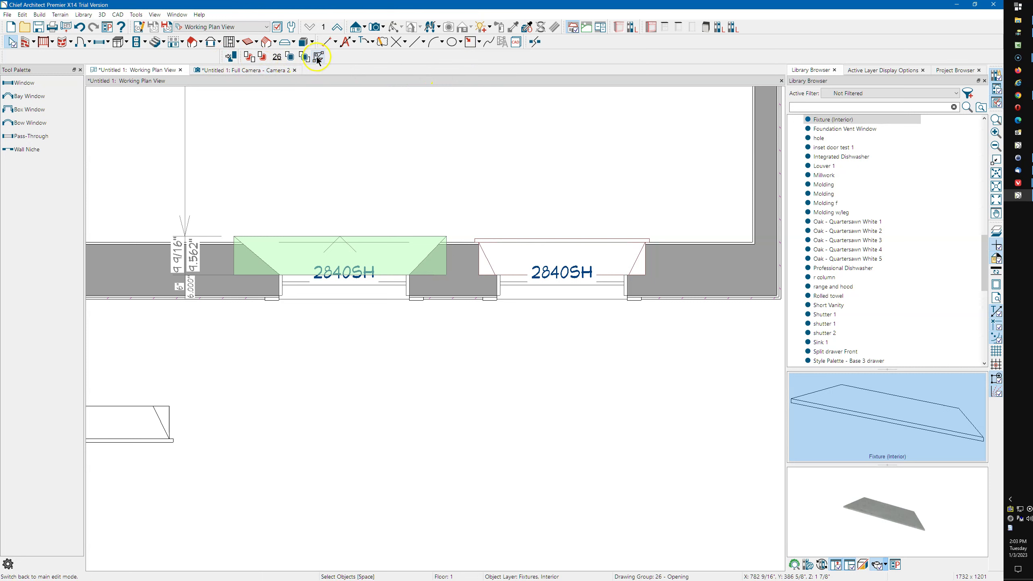
left_click(299, 66)
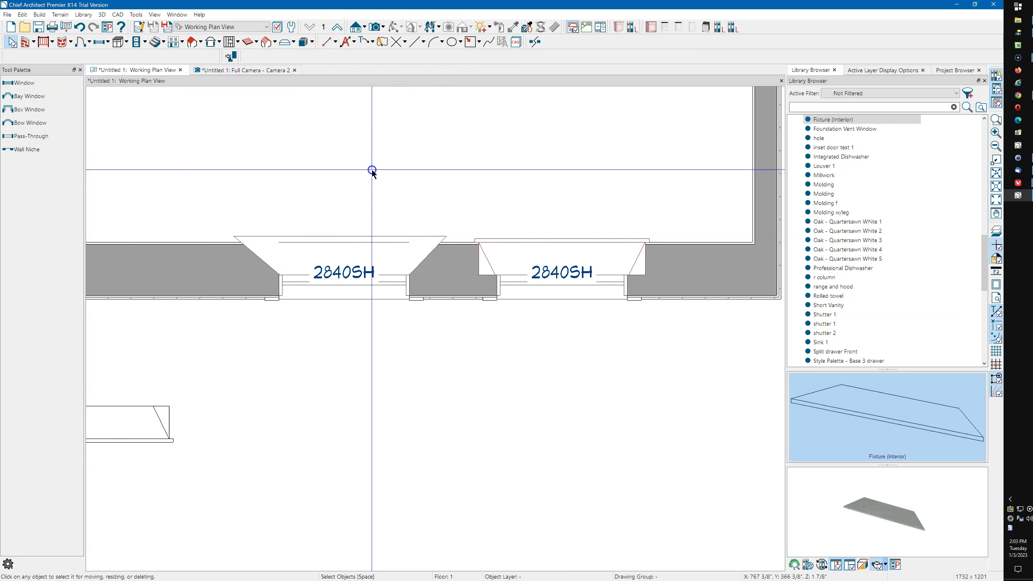
left_click(371, 168)
key("Escape")
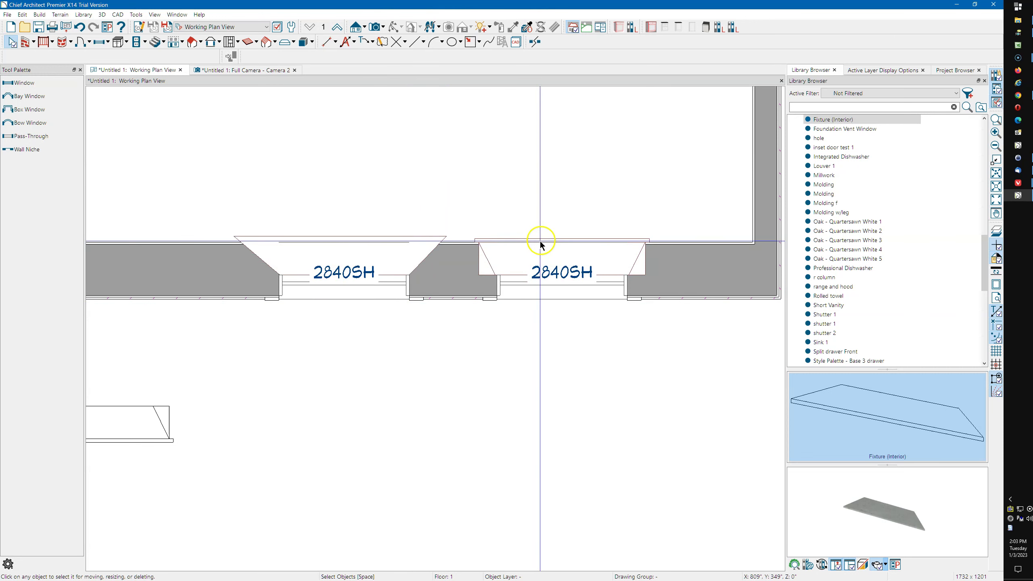
Add a break near the lower end of the right triangular solid's outer edge, and move its upper outer corner in beside the slanted face.
scroll(541, 242, "down", 3)
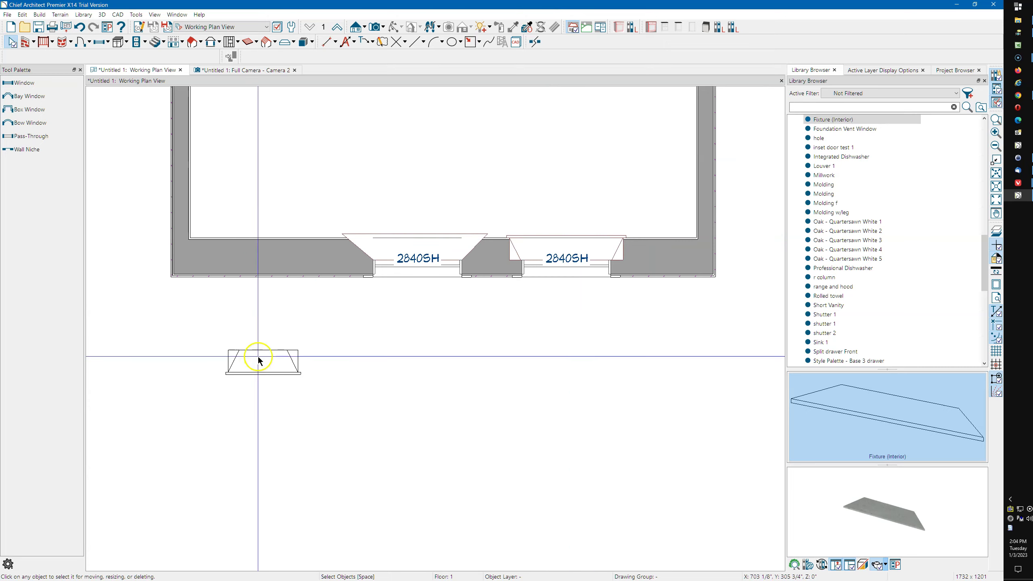
scroll(261, 362, "up", 4)
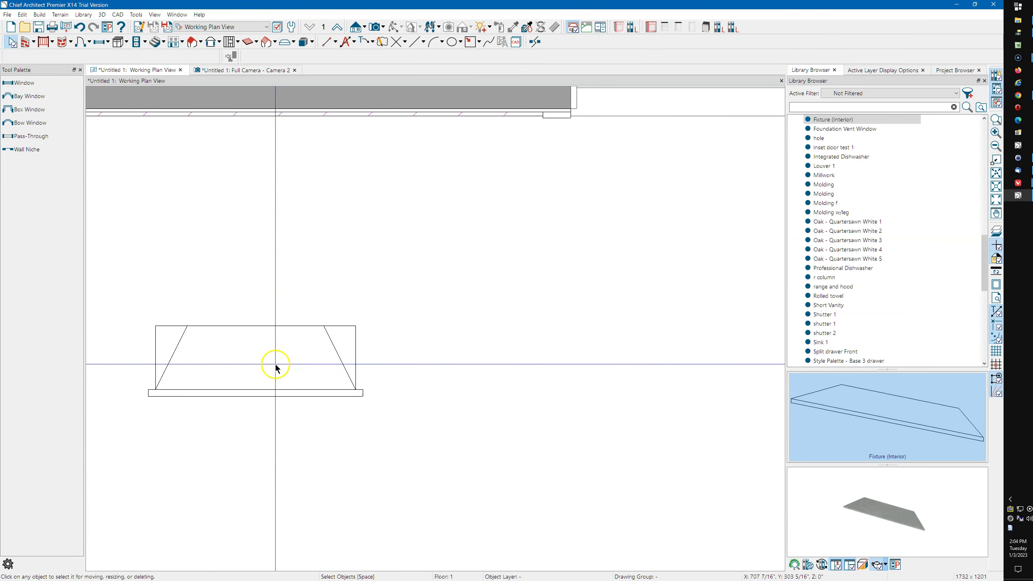
scroll(331, 376, "up", 3)
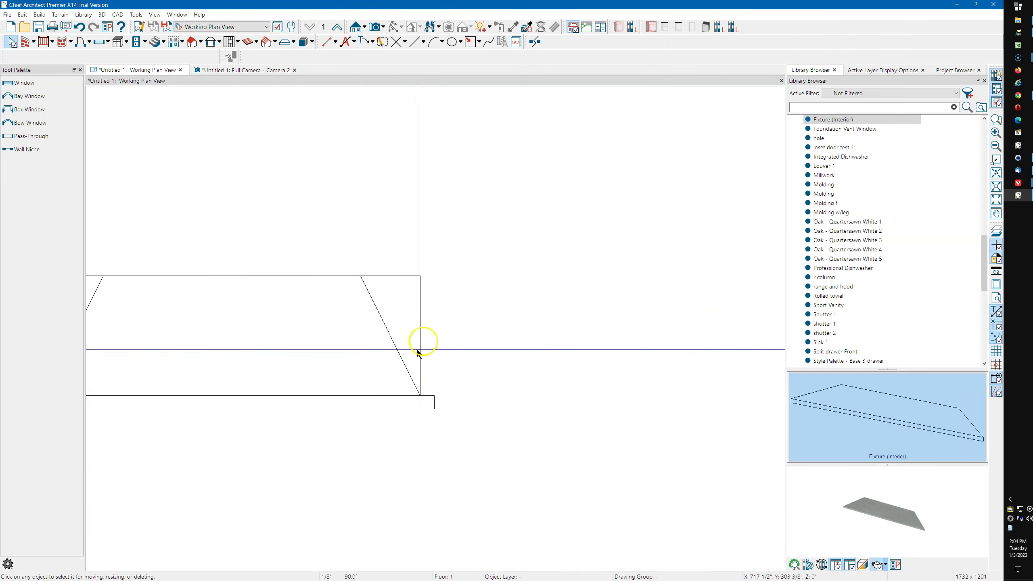
scroll(418, 353, "up", 4)
middle_click_drag(415, 330, 442, 355)
left_click(458, 259)
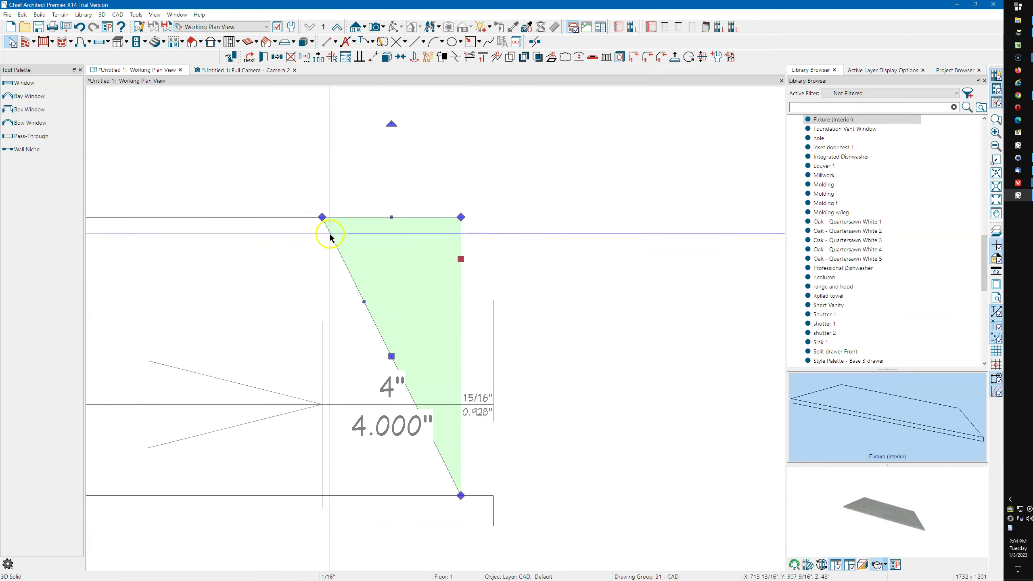
key("Escape")
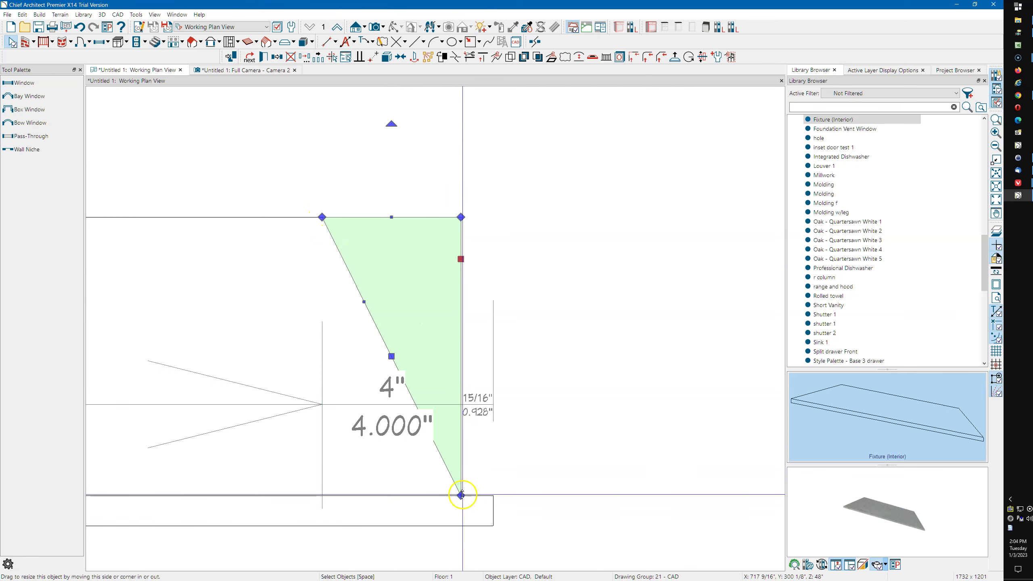
left_click(459, 475)
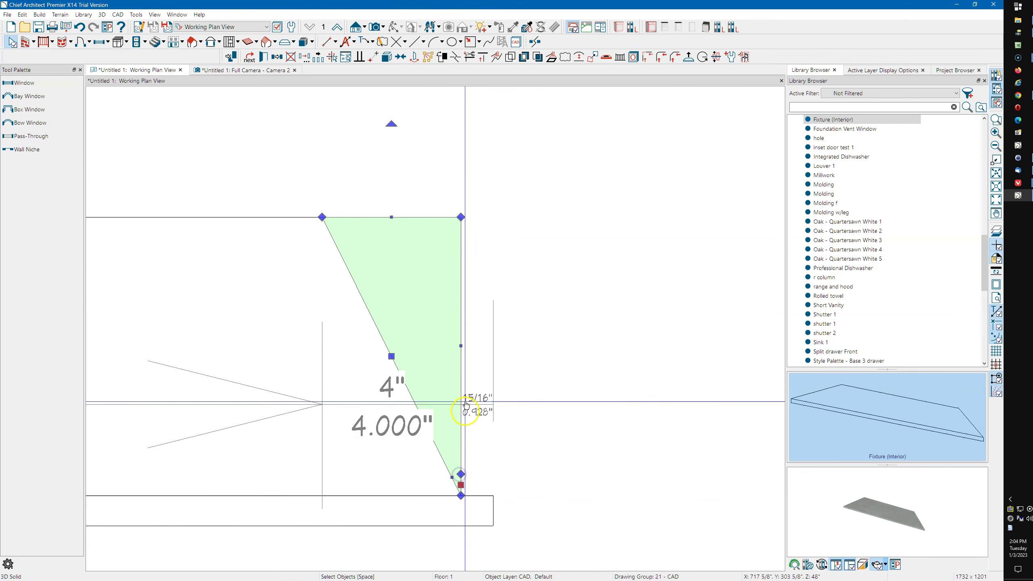
left_click_drag(460, 218, 332, 218)
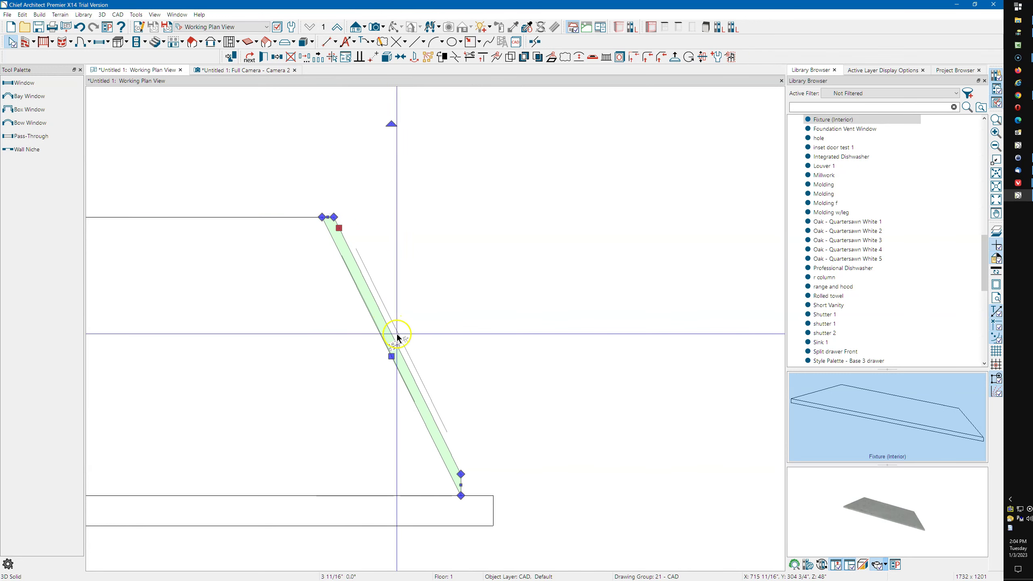
Move the solid's sloping outer edge inward to leave a thin strip along the splay, and deselect it.
scroll(406, 386, "up", 1)
scroll(394, 344, "up", 1)
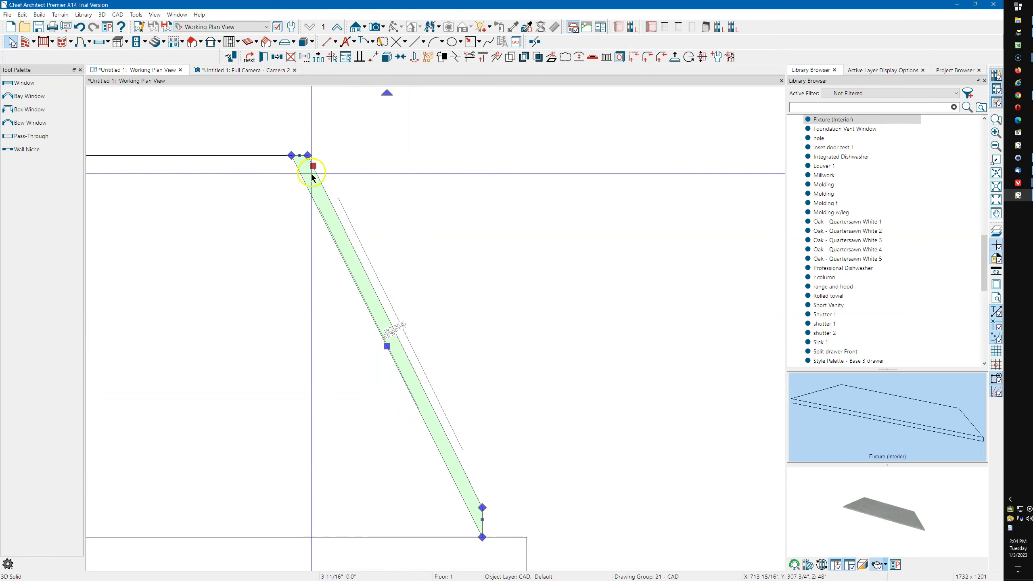
left_click_drag(311, 168, 306, 175)
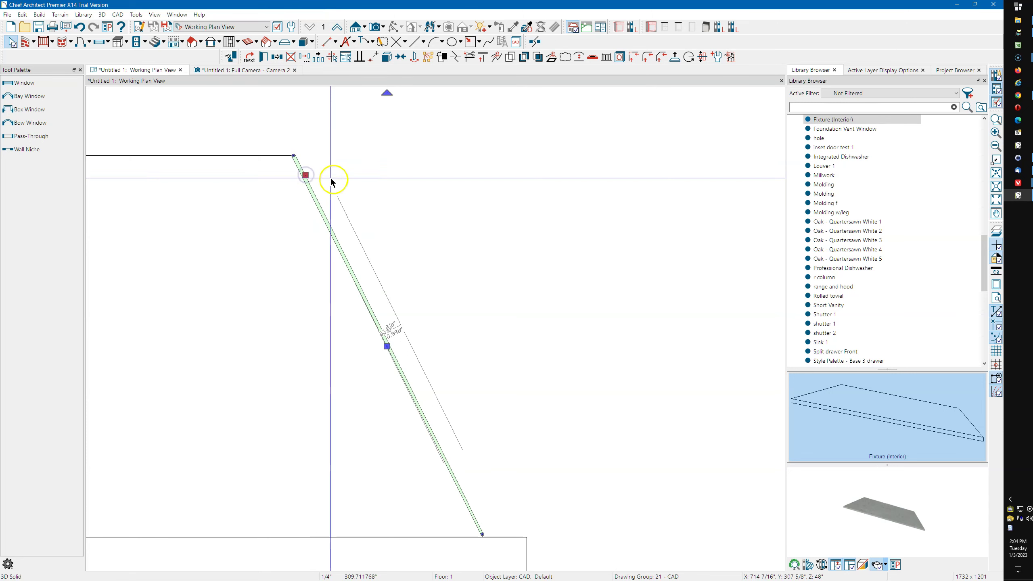
left_click(417, 189)
Compare the thinned side solid with the recess fixtures cut into the wall at the two 2840SH windows in plan.
scroll(417, 189, "down", 3)
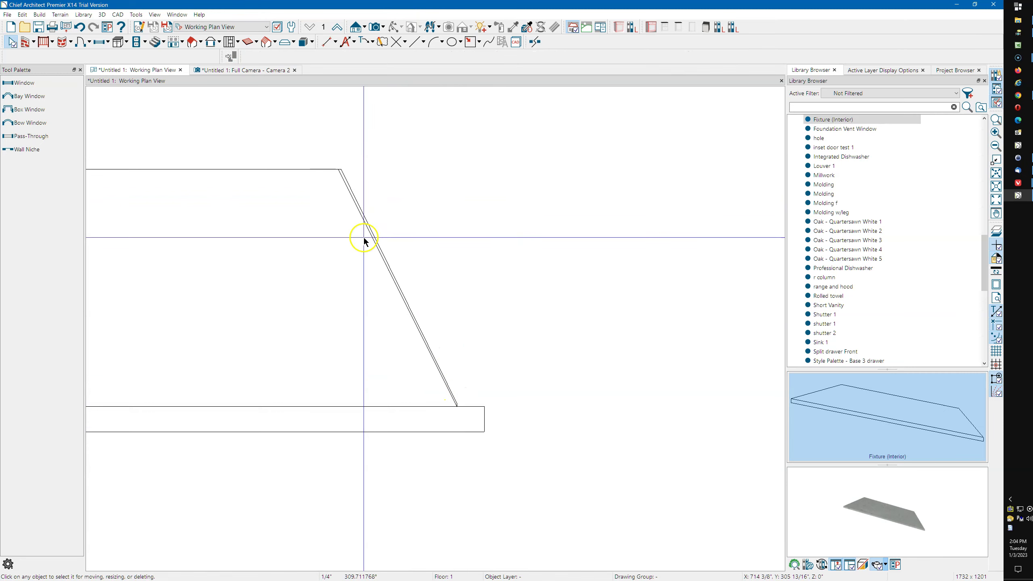
scroll(434, 365, "down", 2)
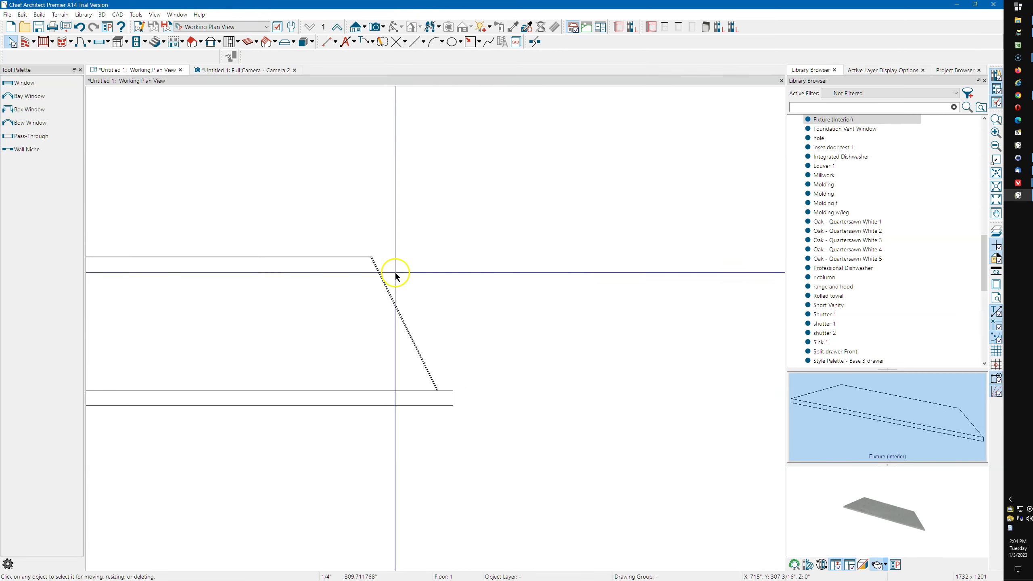
scroll(391, 276, "up", 2)
scroll(390, 287, "up", 1)
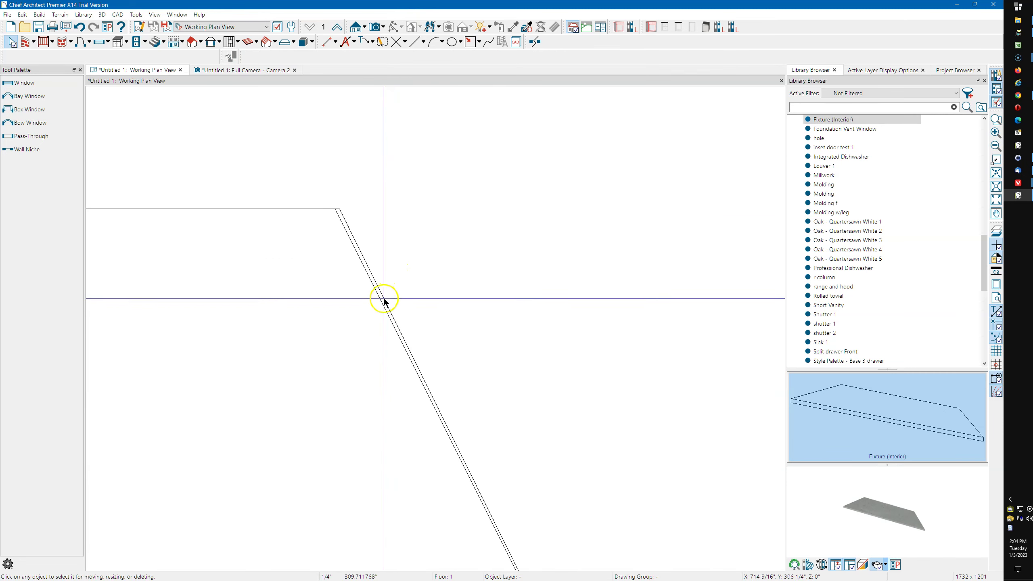
scroll(373, 341, "down", 3)
scroll(371, 349, "down", 3)
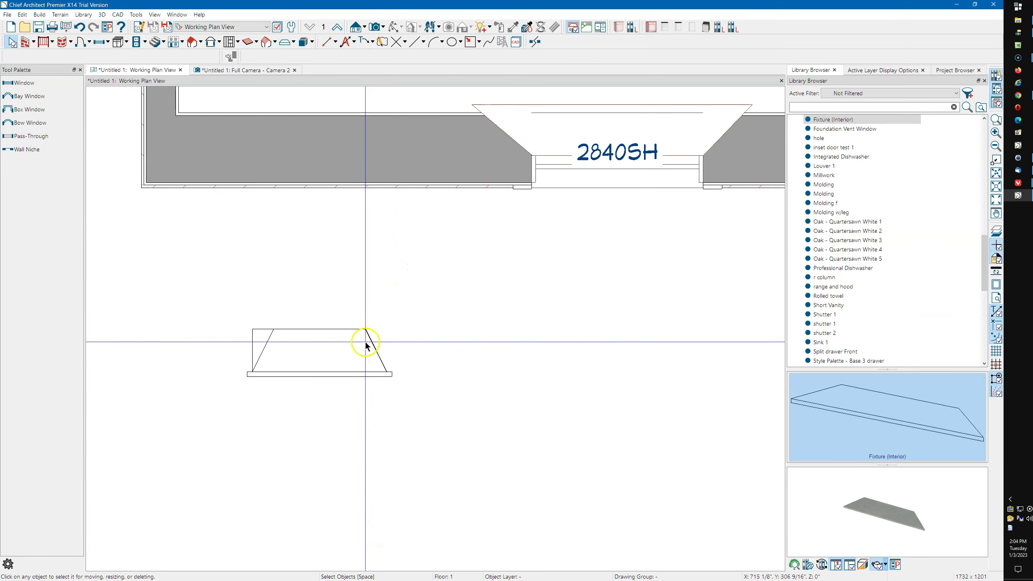
mouse_move(509, 304)
middle_mouse_down()
mouse_move(250, 373)
mouse_move(494, 385)
mouse_move(350, 406)
mouse_move(472, 216)
middle_mouse_up()
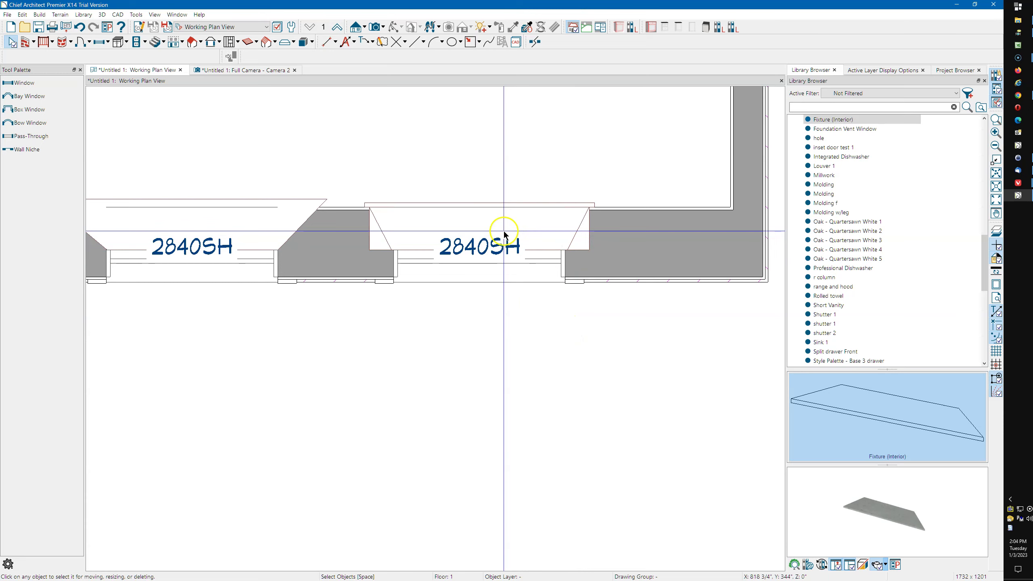
scroll(524, 338, "down", 4)
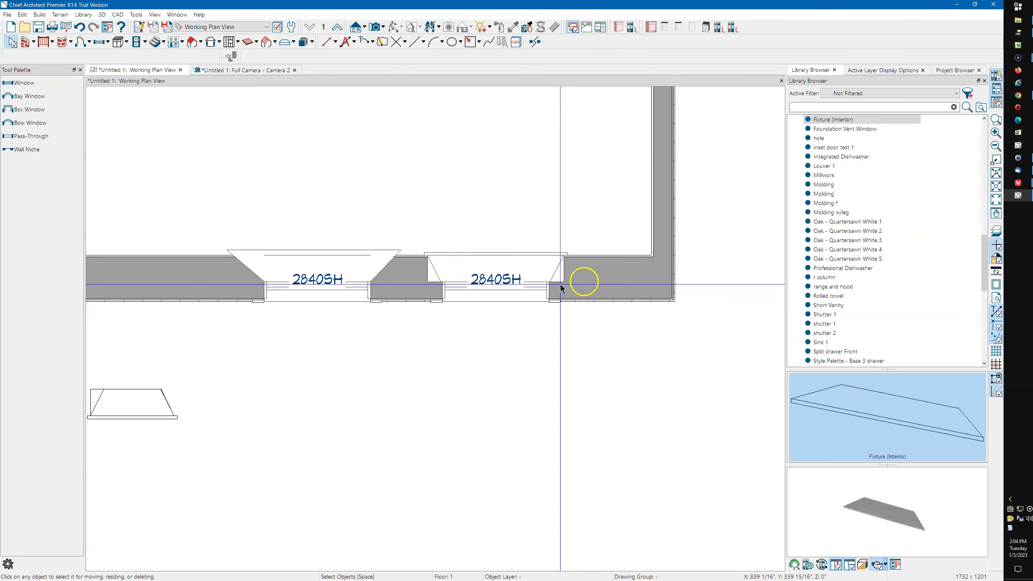
left_click(528, 254)
left_click(473, 359)
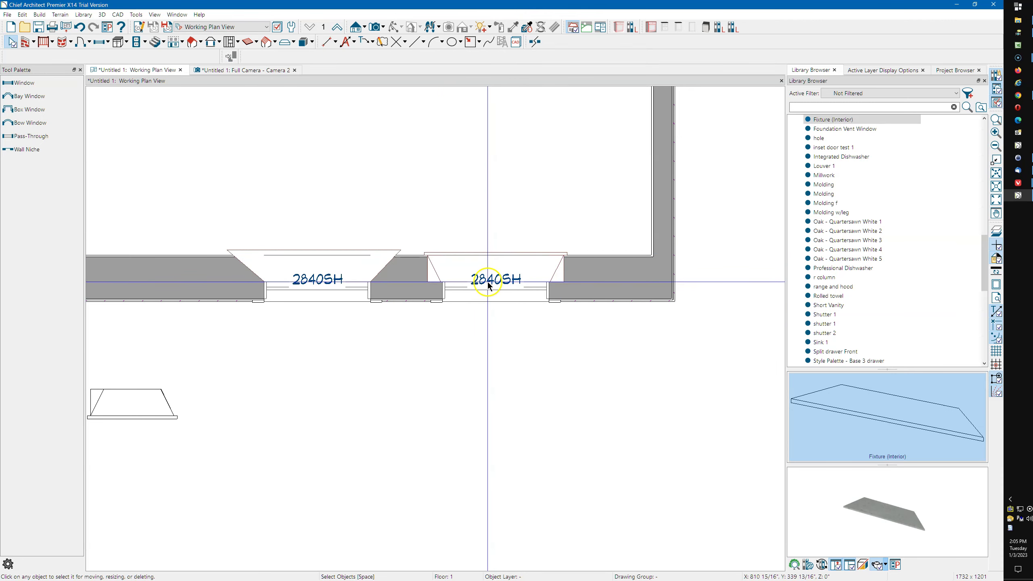
scroll(471, 353, "down", 2)
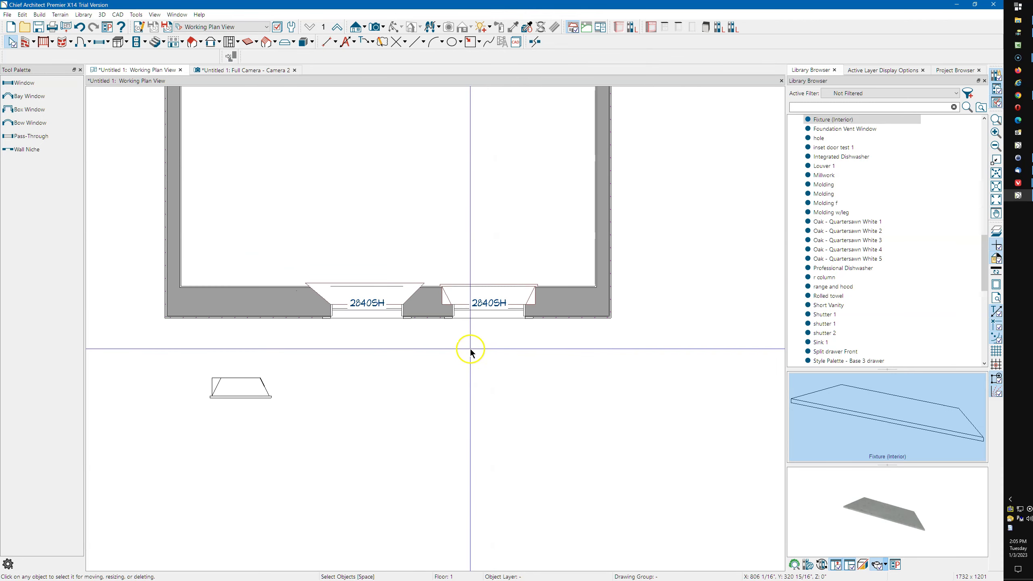
Switch to the Camera 2 view and orbit inside the room to face the wall with the two windows.
left_click(262, 71)
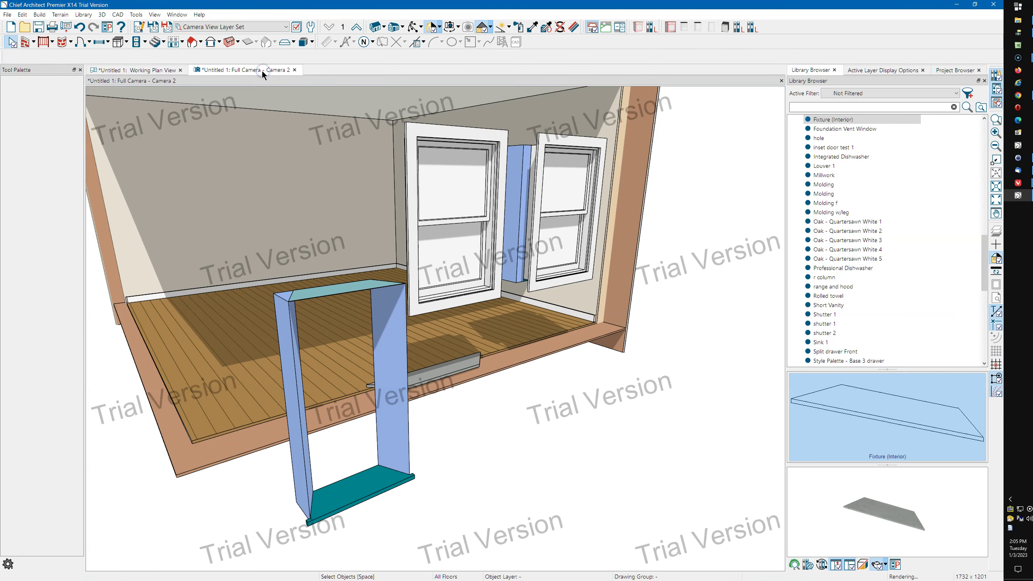
left_click(412, 28)
left_click_drag(487, 135, 502, 215)
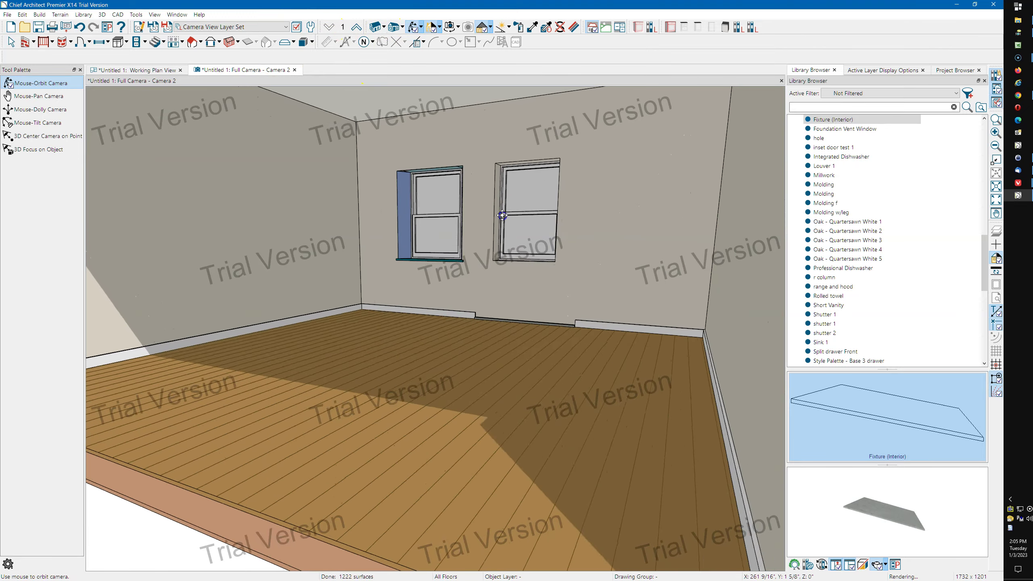
scroll(502, 216, "up", 5)
left_click_drag(421, 214, 450, 321)
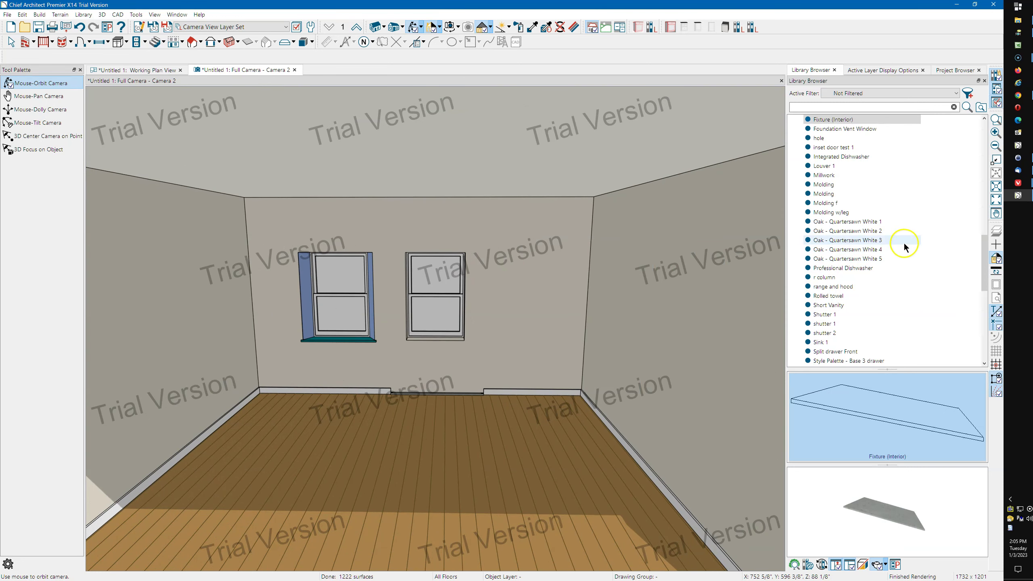
Find the window recess 1 symbol in the library and place it on the blank wall to the right of the two windows.
scroll(843, 175, "up", 2)
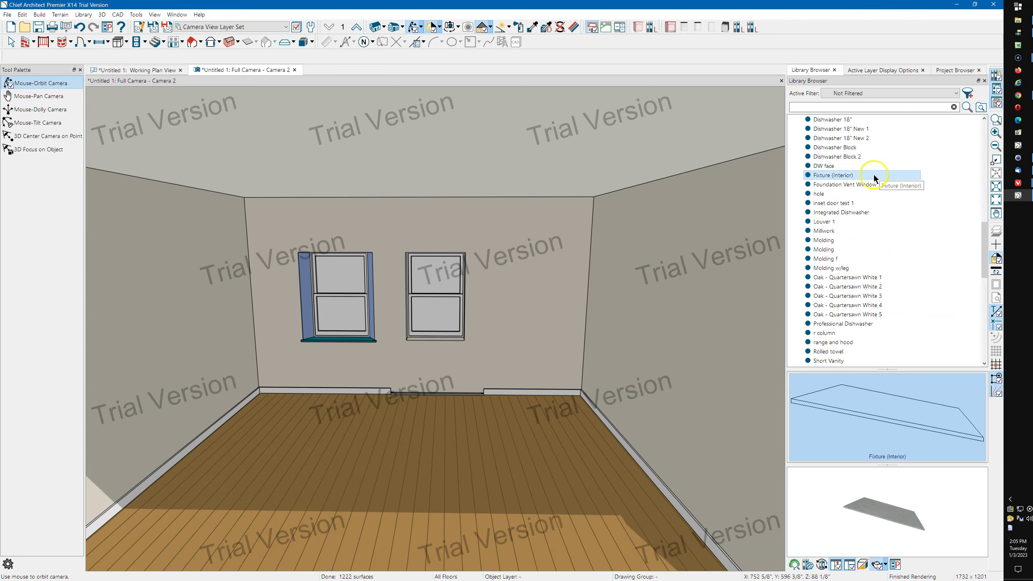
scroll(855, 176, "down", 7)
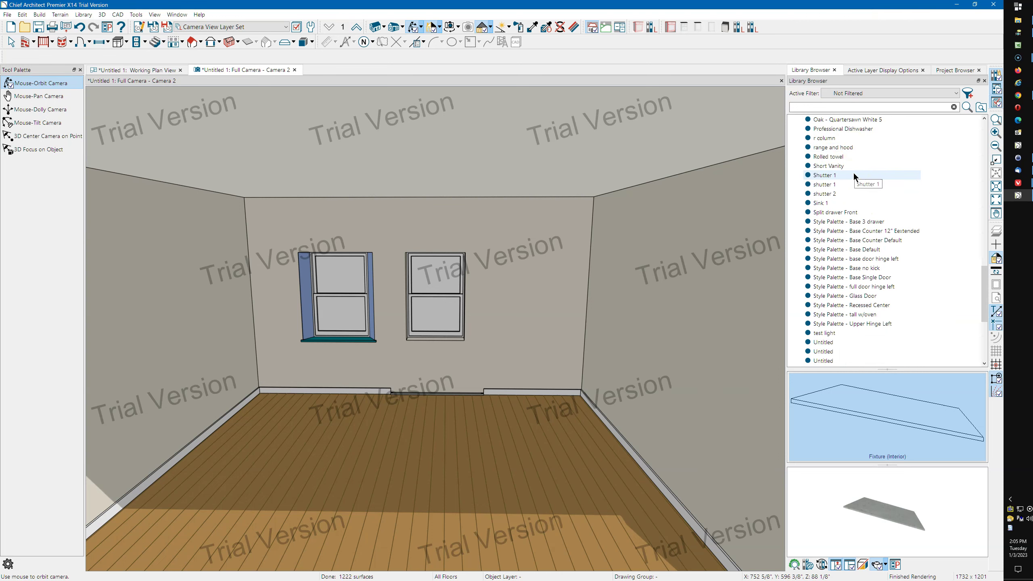
scroll(853, 175, "down", 6)
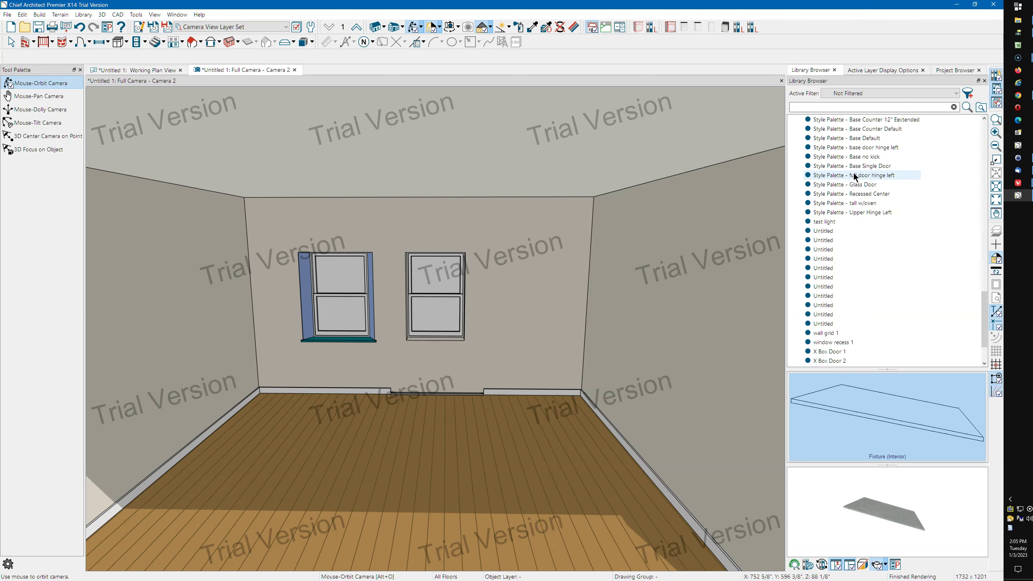
left_click(824, 287)
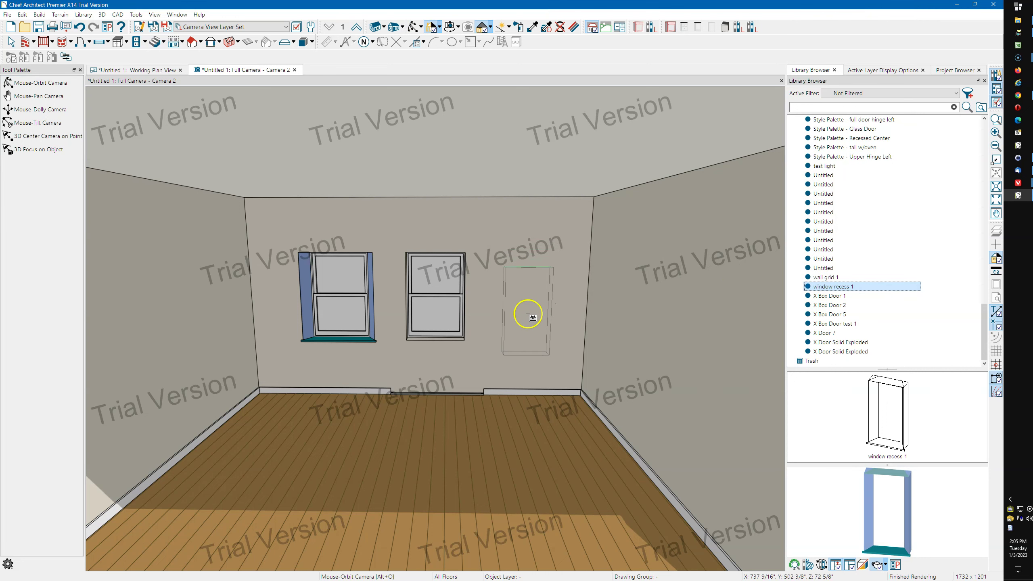
left_click(527, 313)
key("Escape")
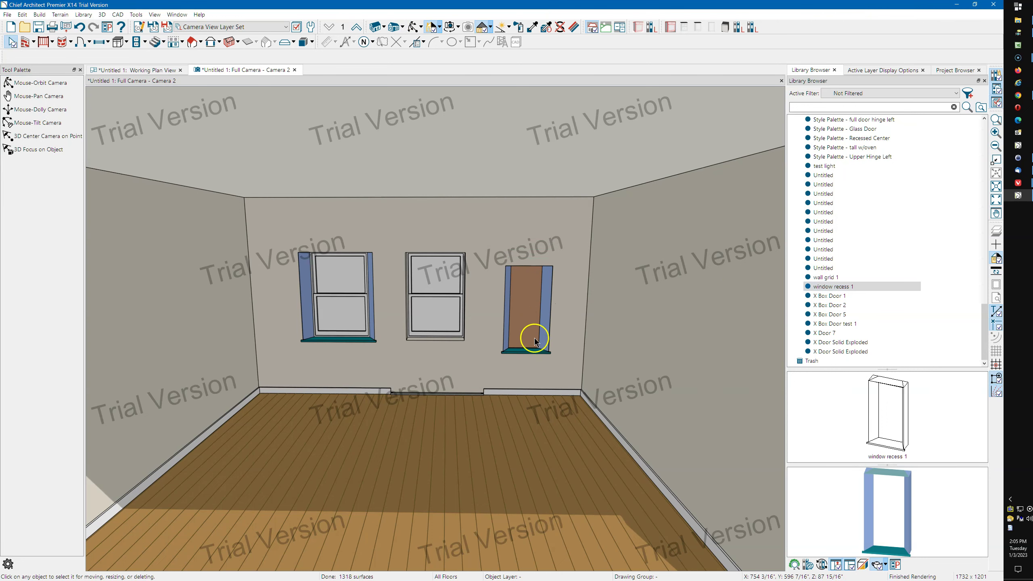
Select the newly placed window recess and raise it so its top lines up with the neighbouring windows.
scroll(517, 329, "up", 2)
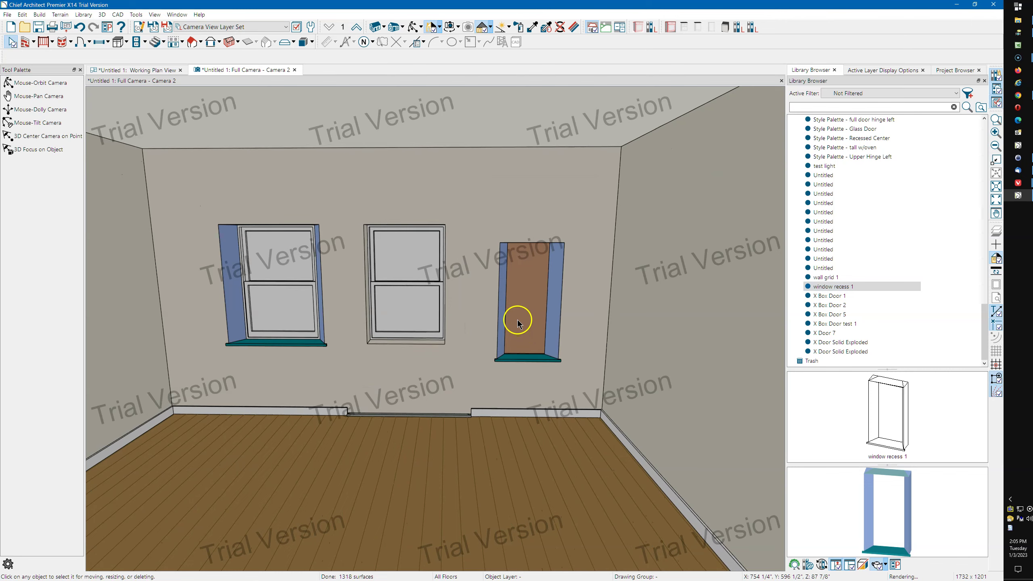
middle_click_drag(517, 324, 520, 330)
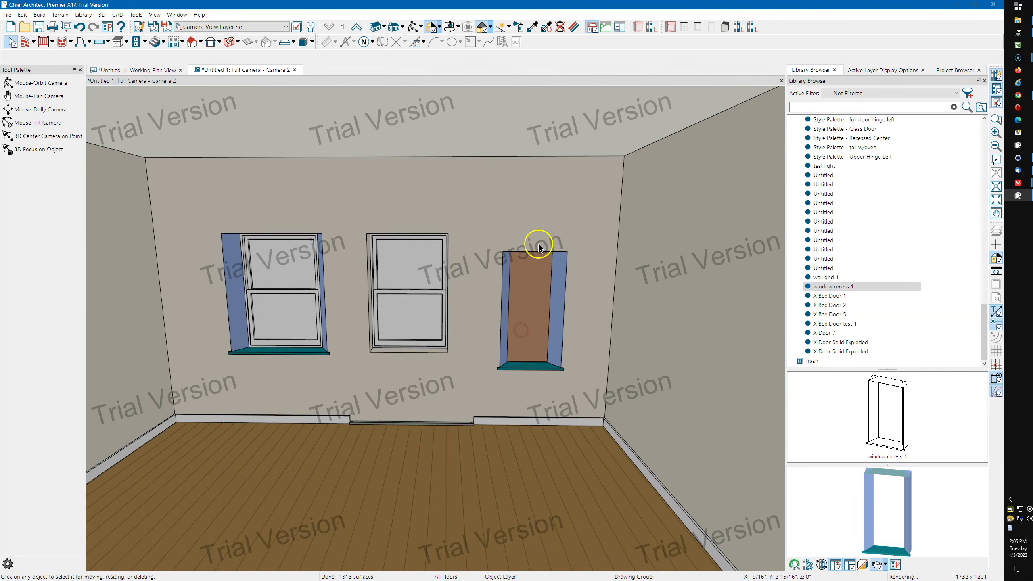
left_click(527, 307)
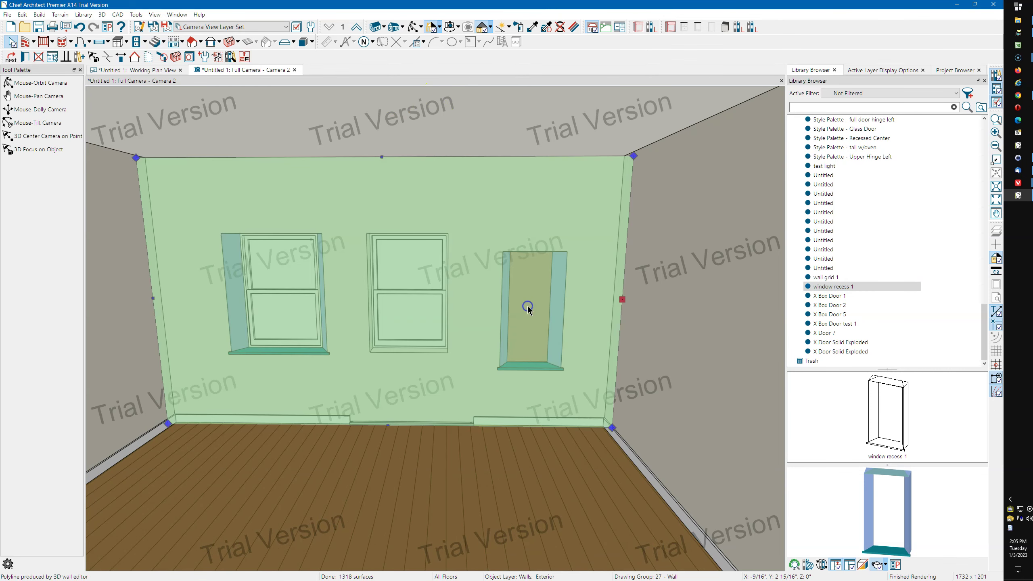
left_click(551, 299)
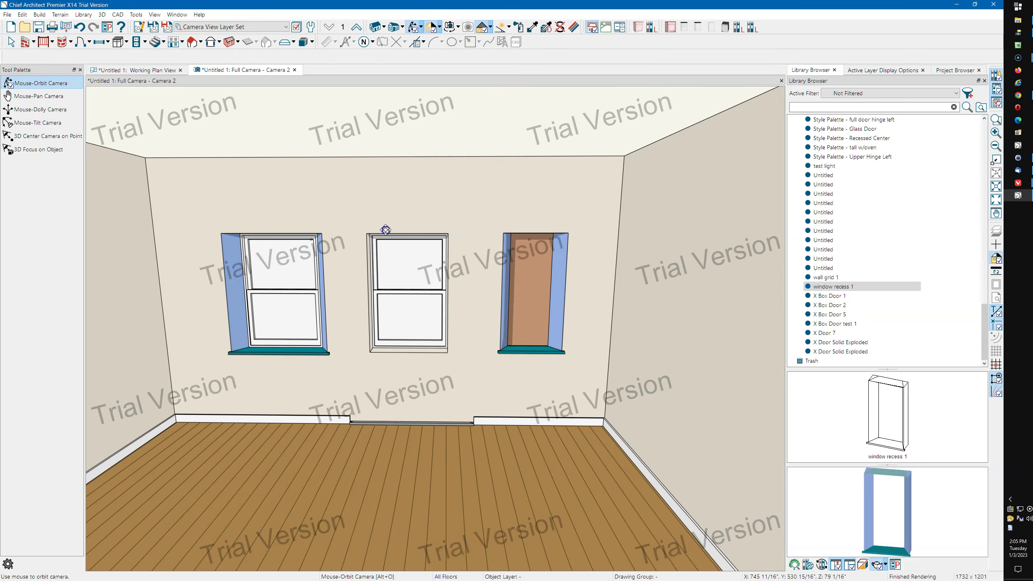
Examine from below how the head and side pieces of the left window's recess meet at the upper corners and the wall.
scroll(472, 231, "up", 5)
left_click_drag(473, 231, 342, 283)
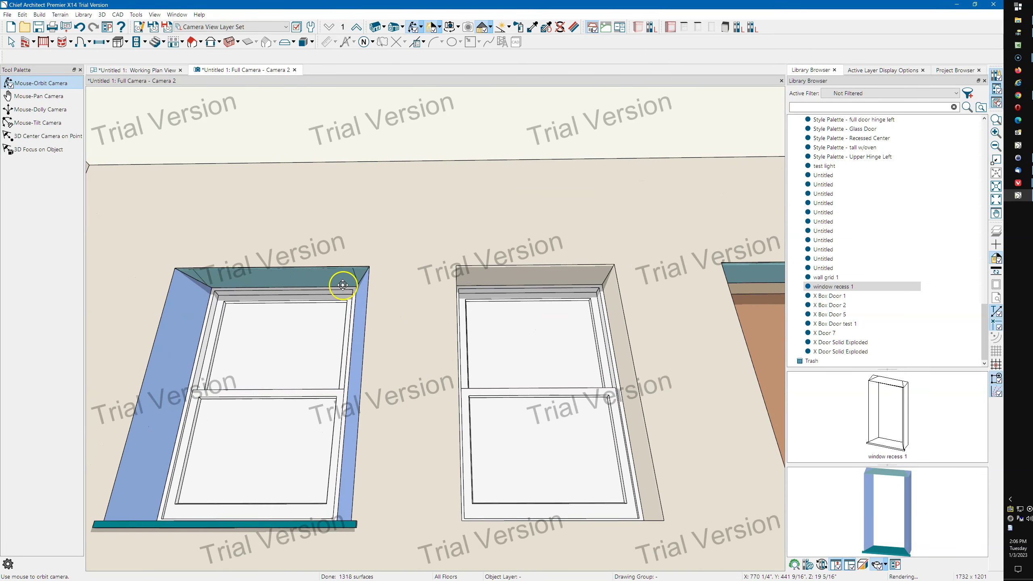
key("space")
scroll(350, 279, "up", 2)
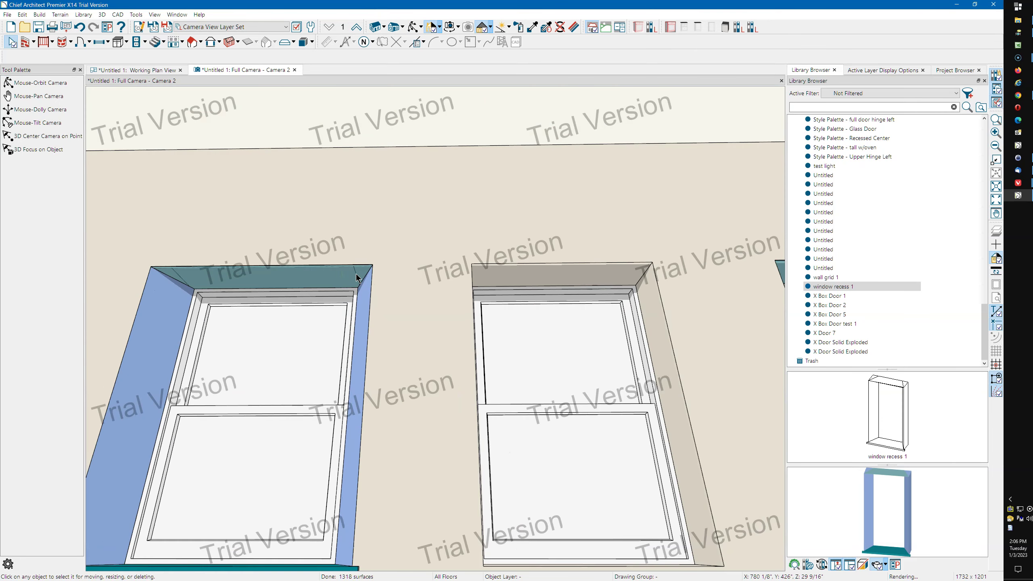
left_click(357, 282)
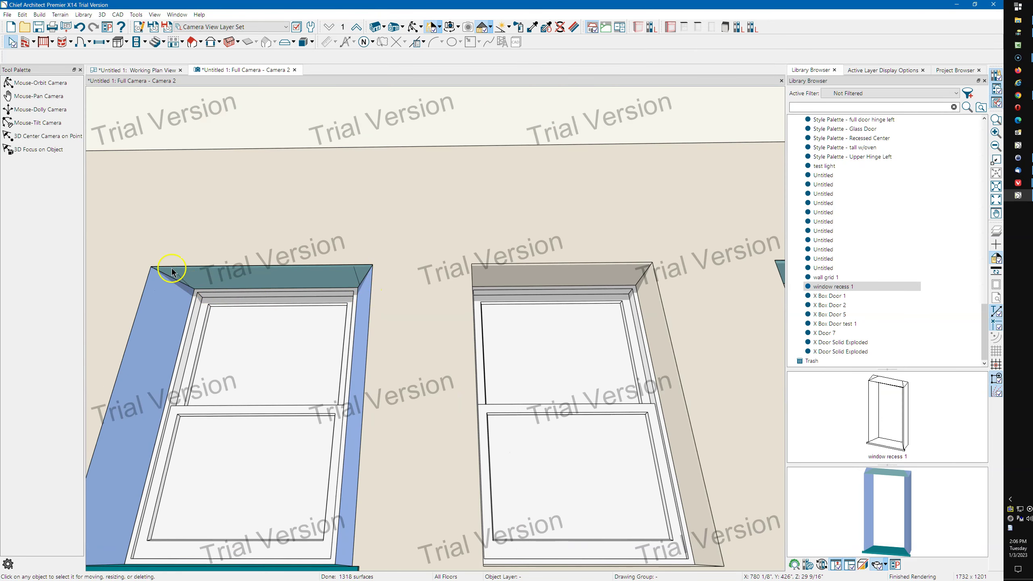
scroll(242, 278, "down", 2)
scroll(284, 279, "down", 1)
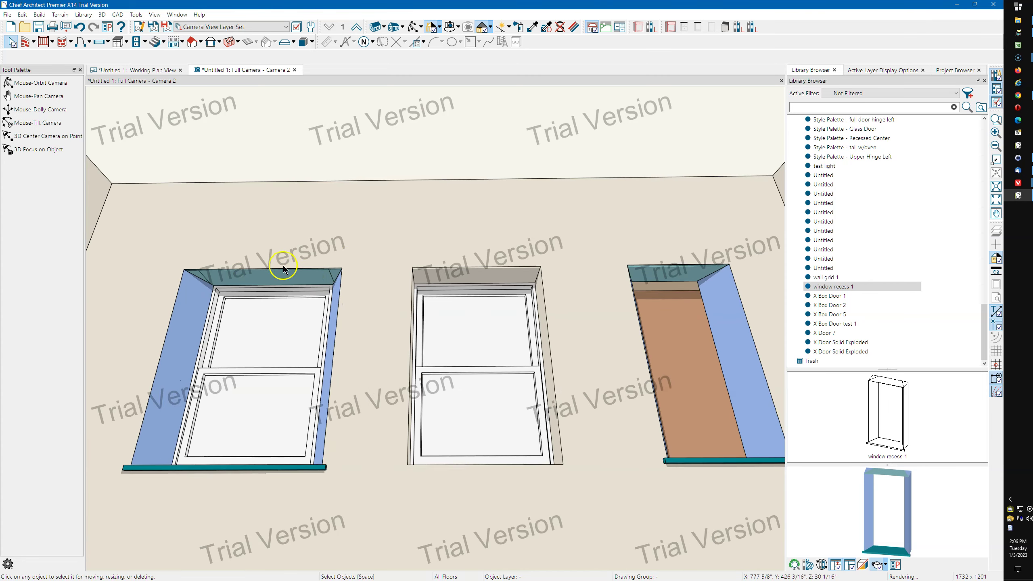
left_click(414, 27)
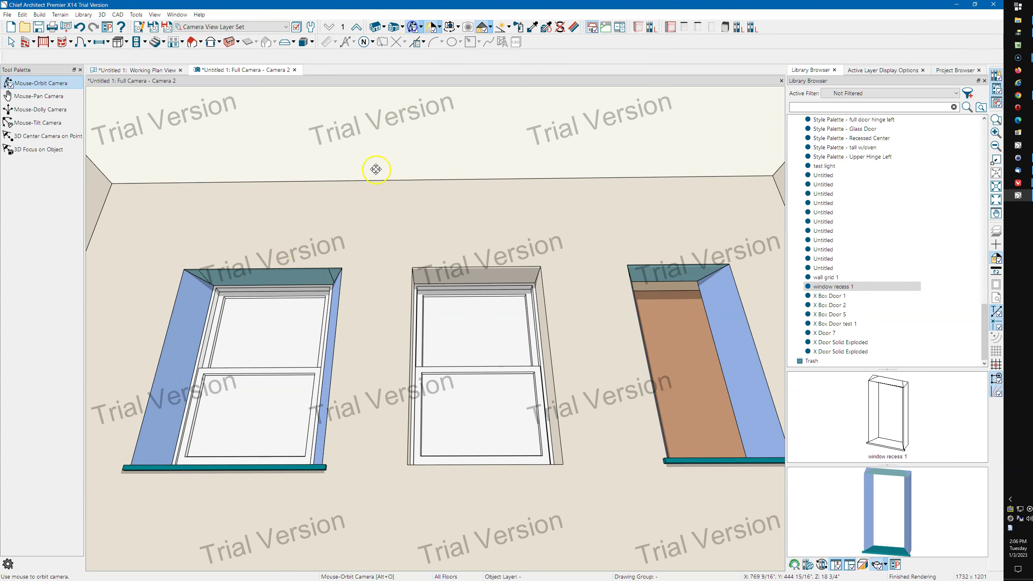
left_click_drag(373, 166, 469, 286)
scroll(330, 312, "up", 3)
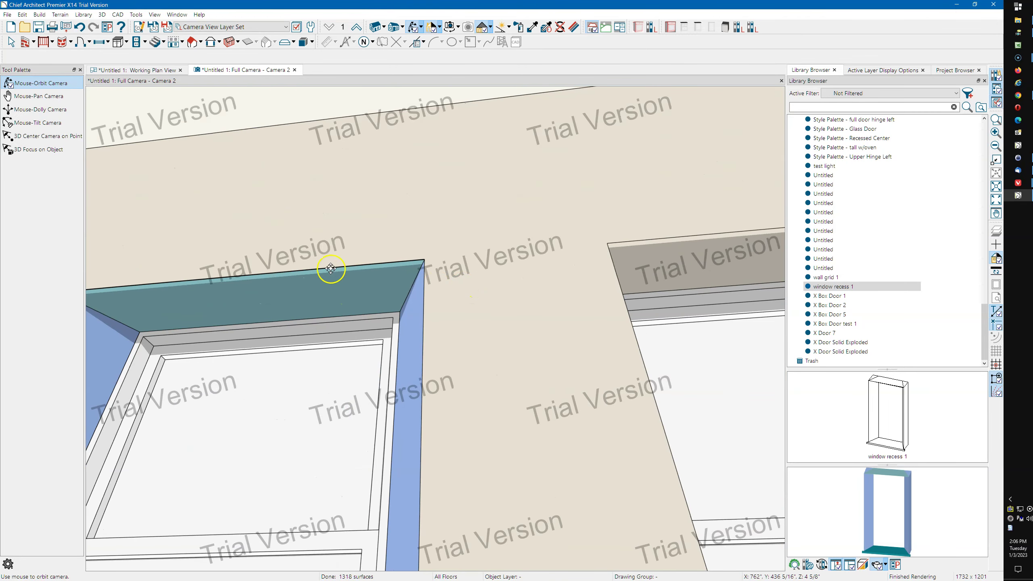
Copy the left window's recess and position the copy around the middle window at the same height.
scroll(293, 253, "down", 5)
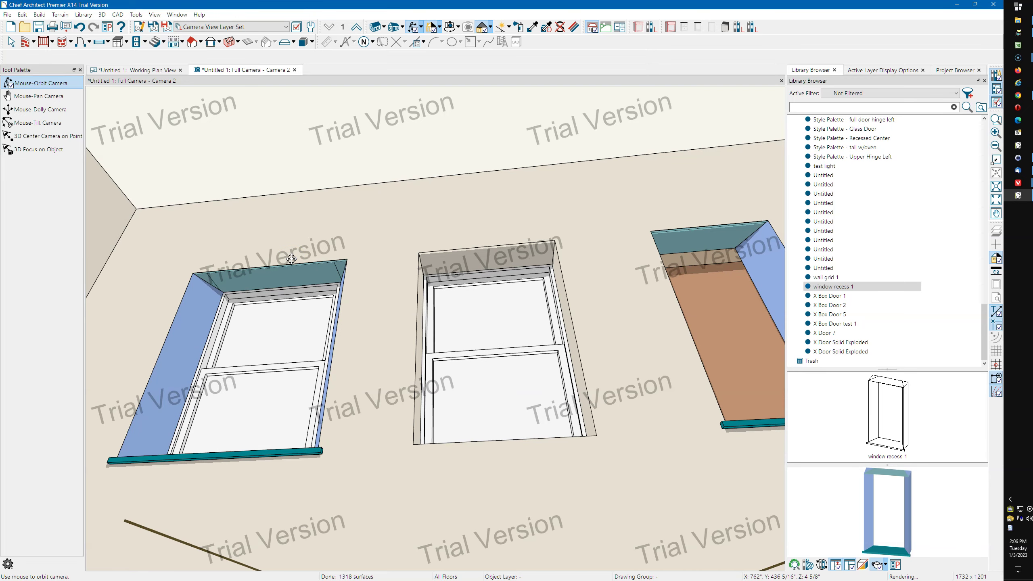
left_click_drag(356, 271, 324, 300)
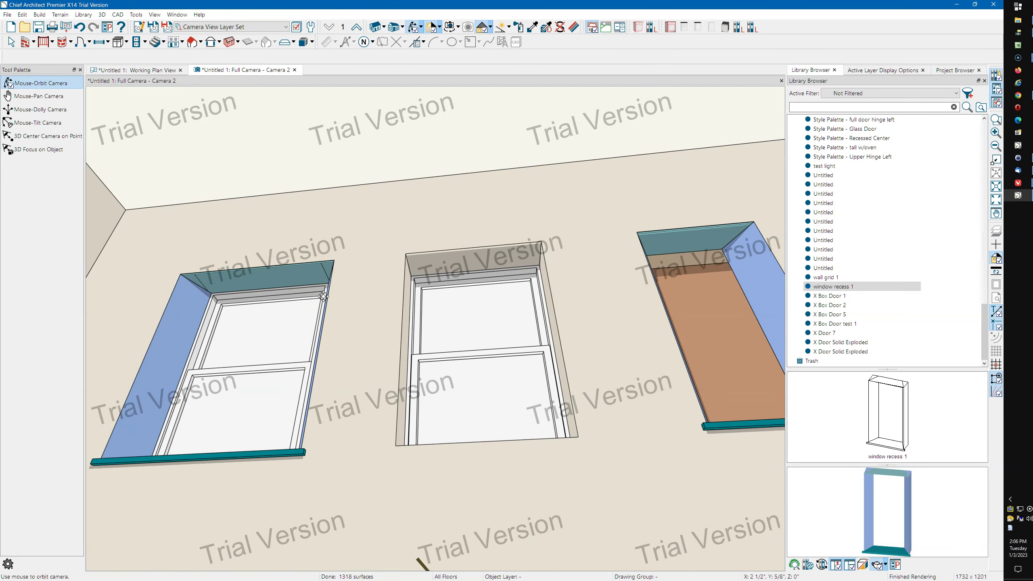
scroll(733, 237, "up", 5)
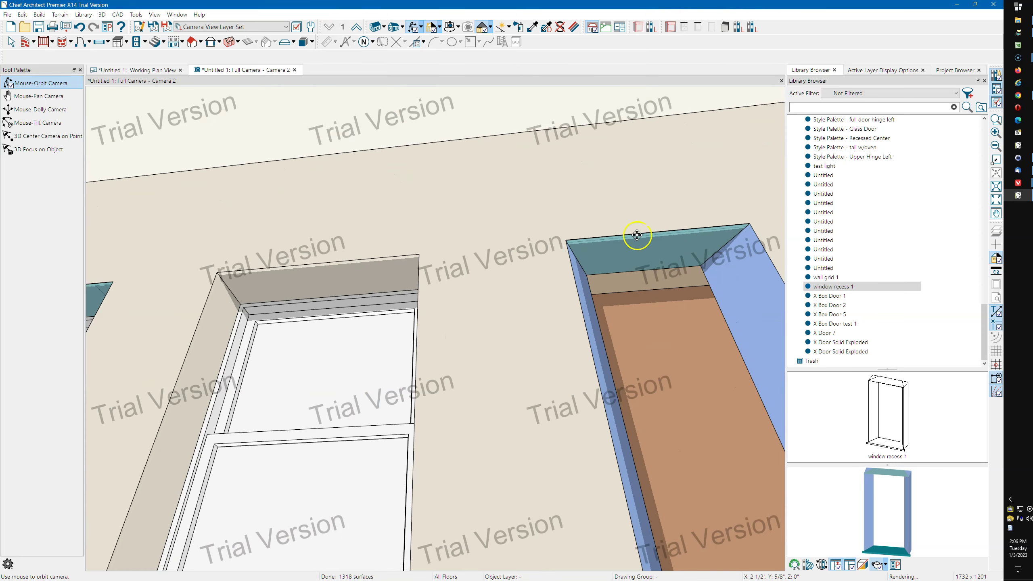
scroll(637, 235, "down", 5)
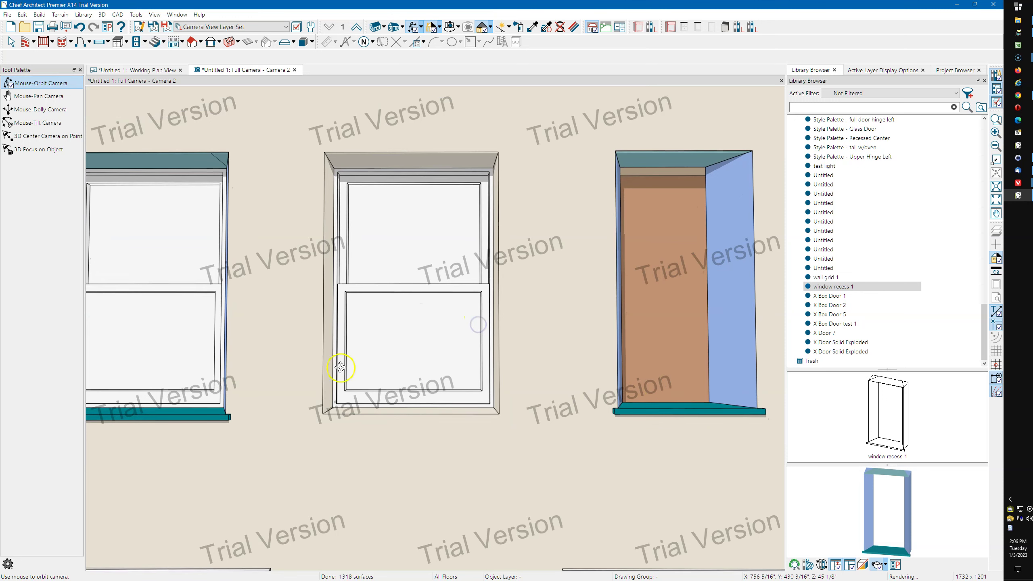
key("space")
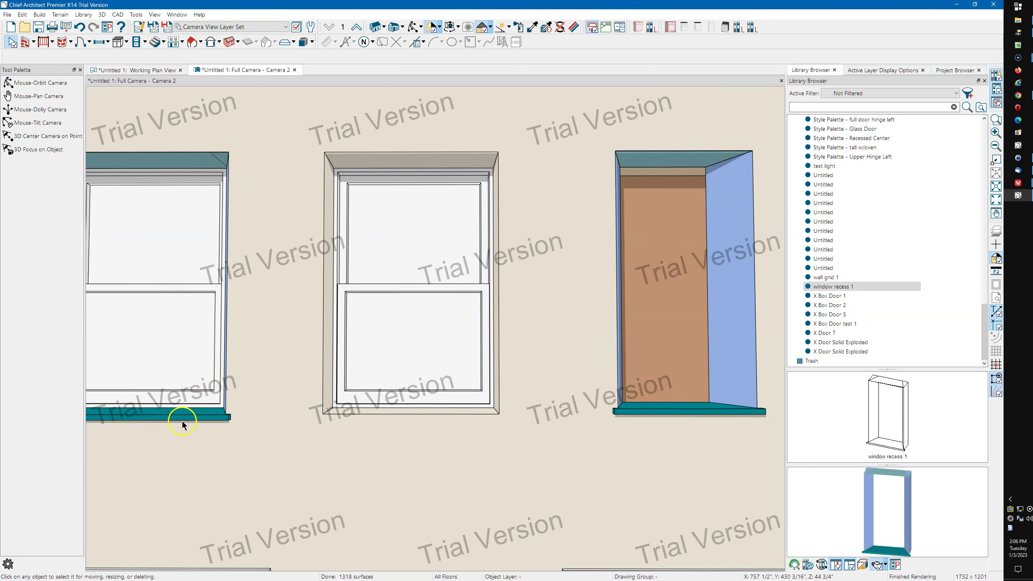
left_click(153, 418)
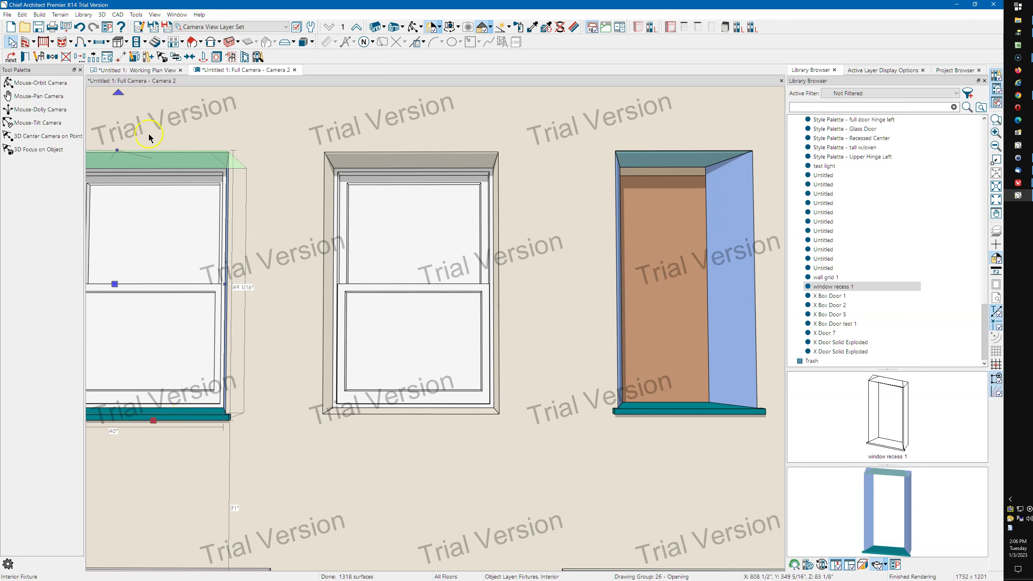
key("Tab")
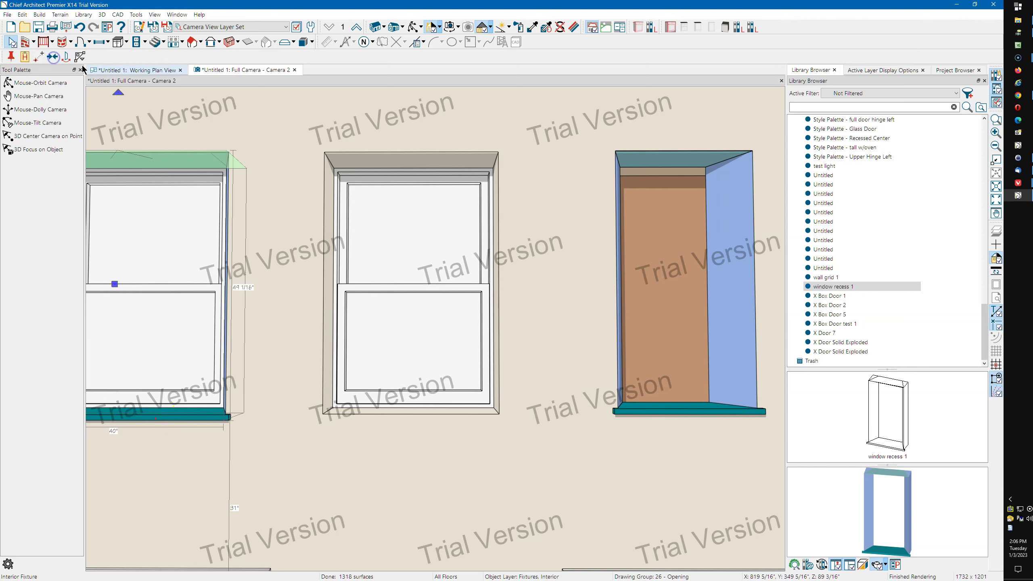
left_click(52, 58)
left_click(369, 224)
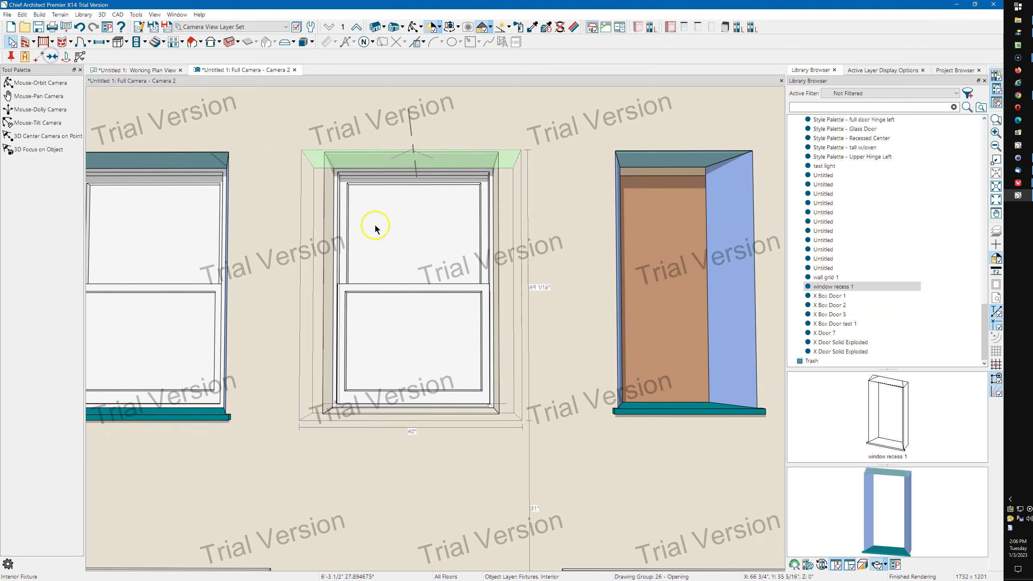
left_click(429, 351)
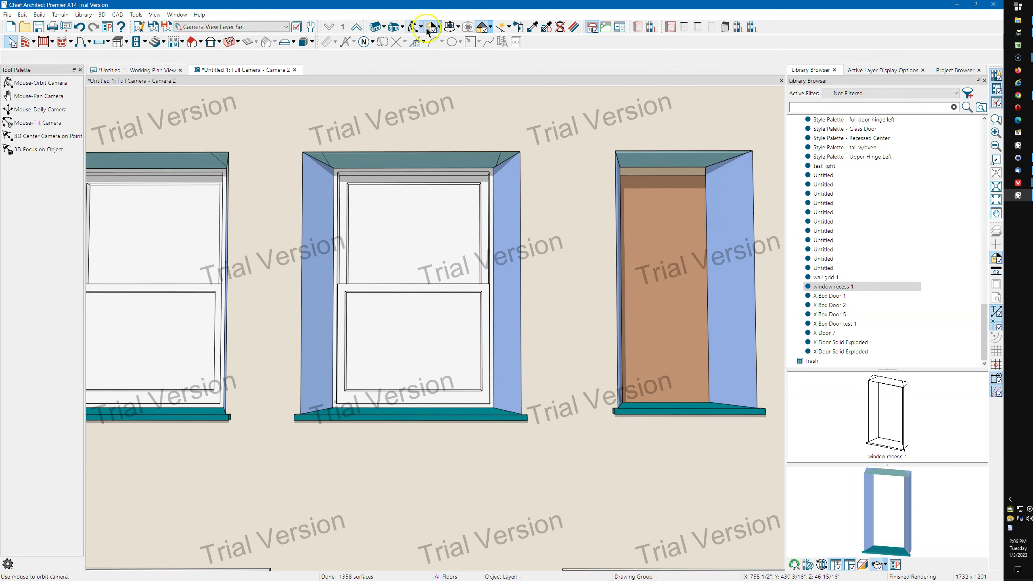
Slide the low floor-level fixture along the window wall into the corner beneath the narrow recess.
left_click(412, 27)
left_click_drag(452, 219, 389, 228)
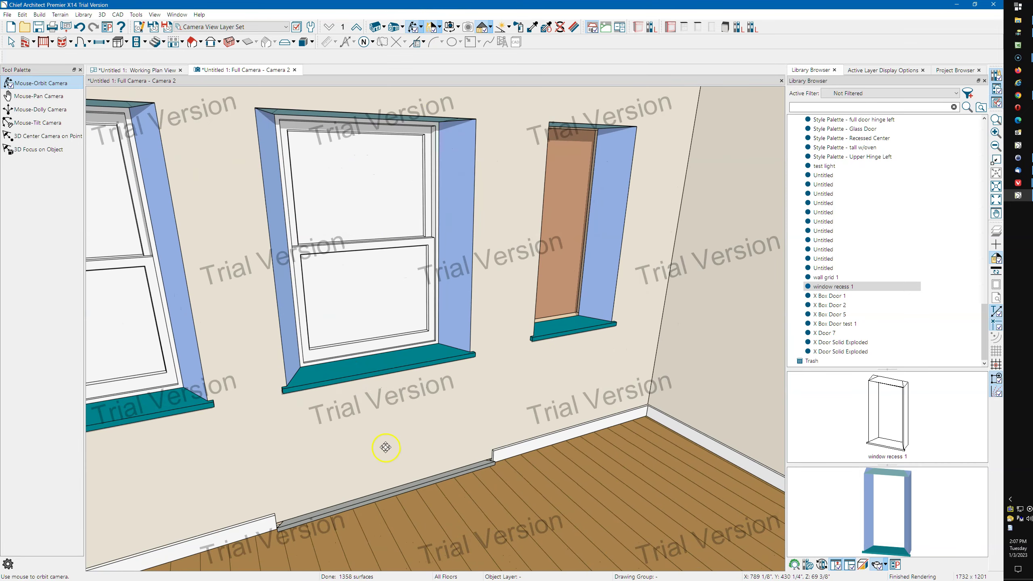
key("Escape")
left_click(398, 491)
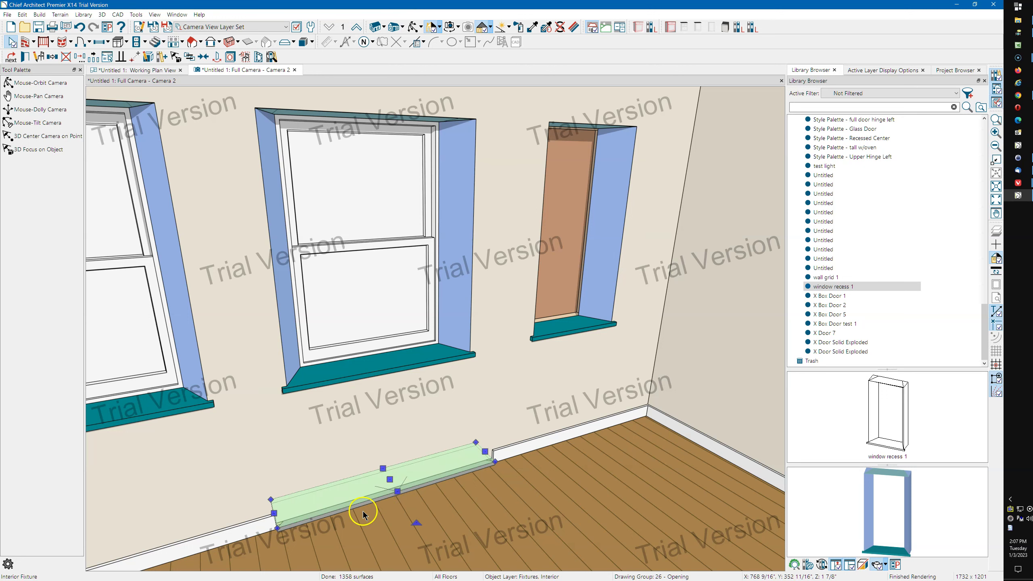
left_click(390, 478)
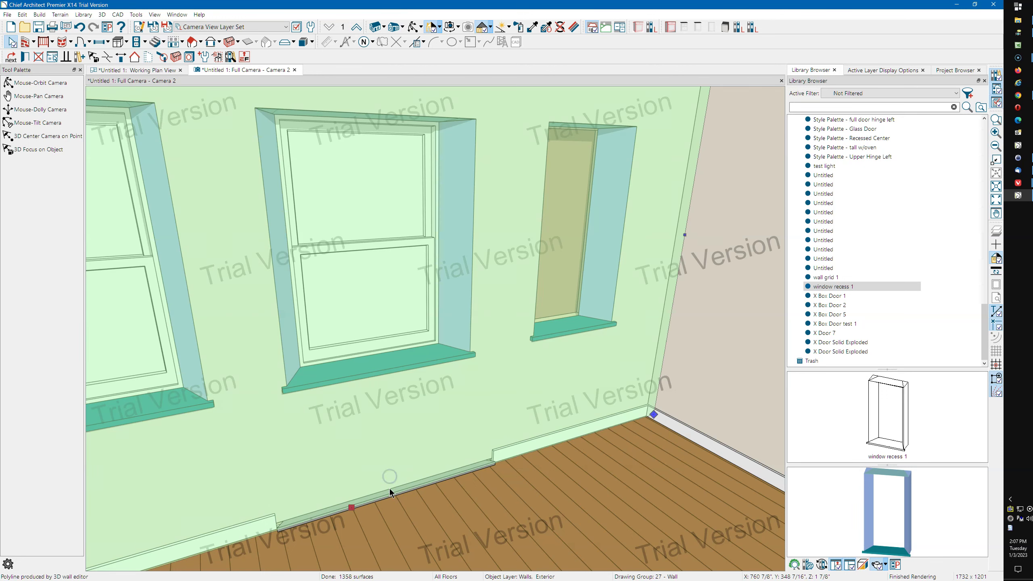
left_click(390, 492)
left_click_drag(387, 478, 621, 439)
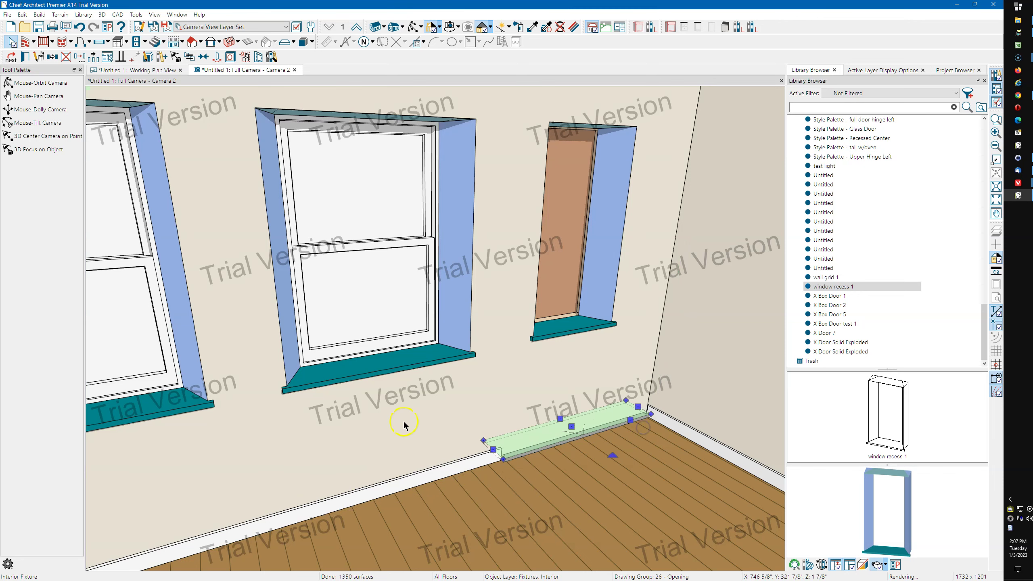
left_click(422, 419)
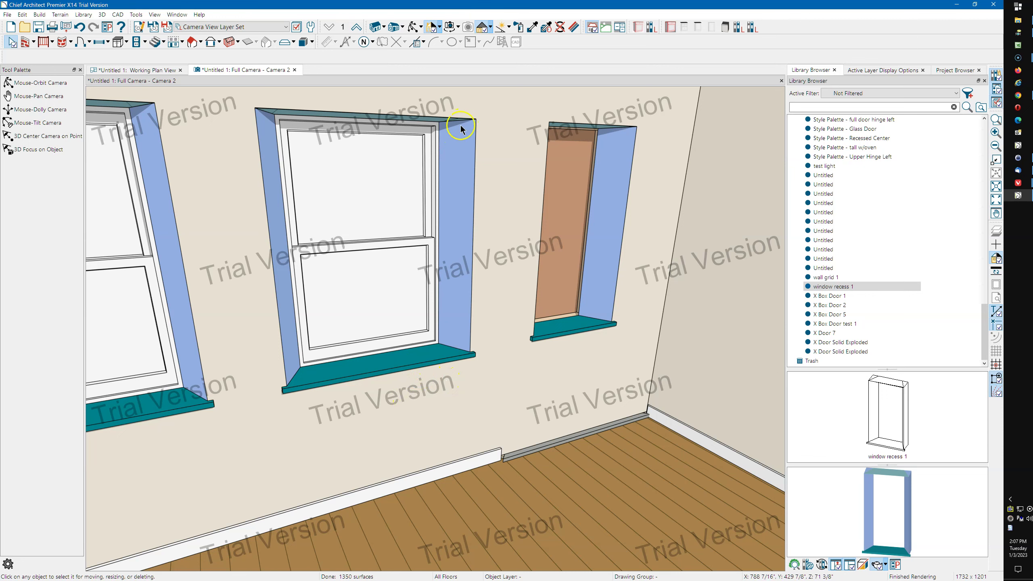
Check the width and height settings in the middle window recess's fixture specification.
double_click(450, 328)
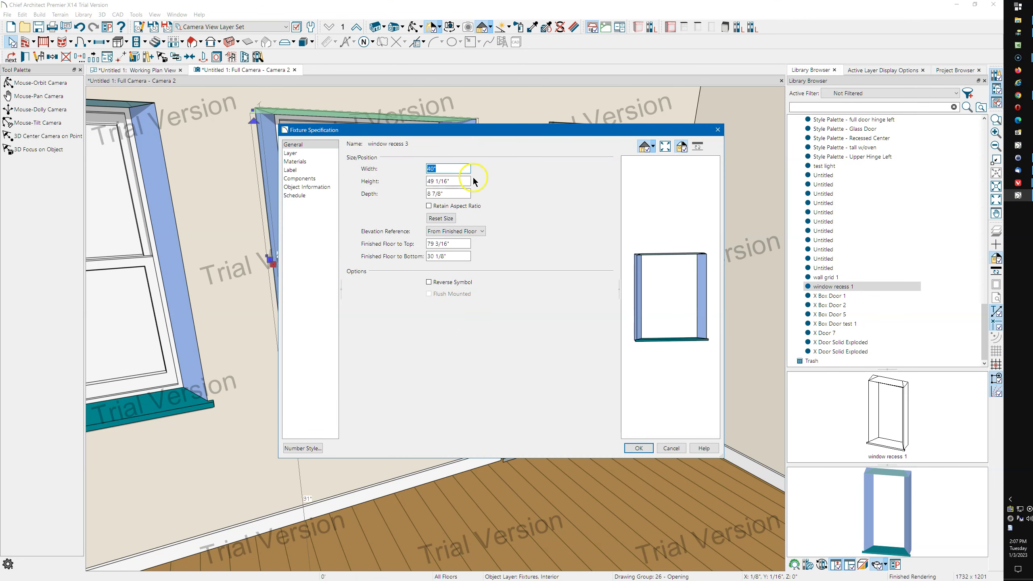
double_click(445, 169)
left_click(447, 183)
left_click(718, 130)
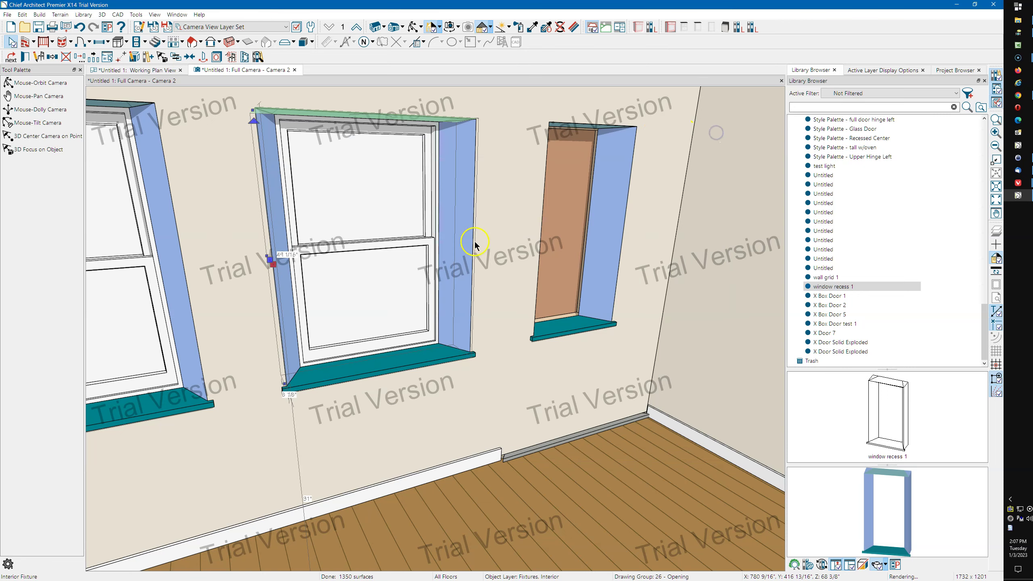
scroll(415, 325, "down", 2)
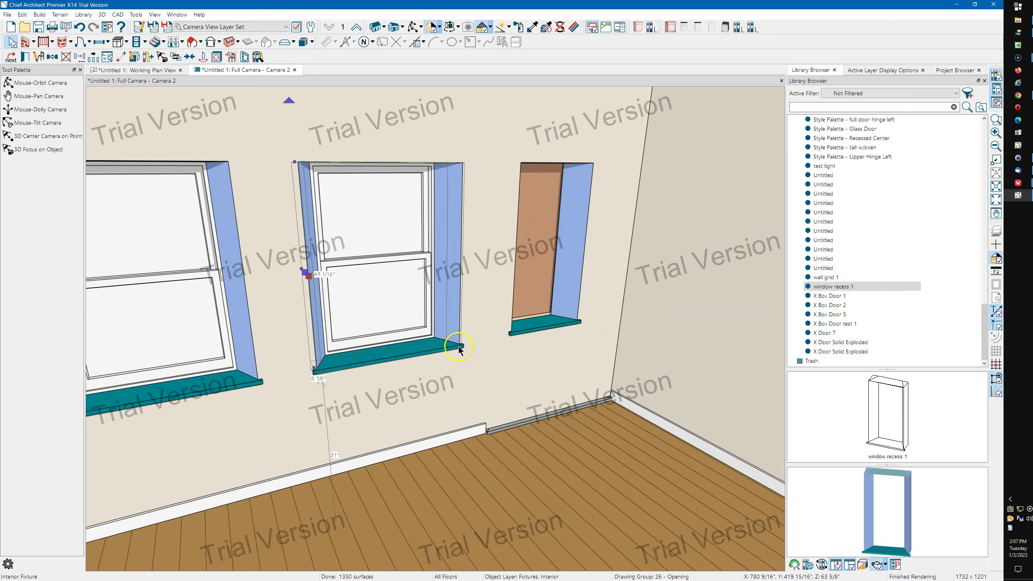
key("Escape")
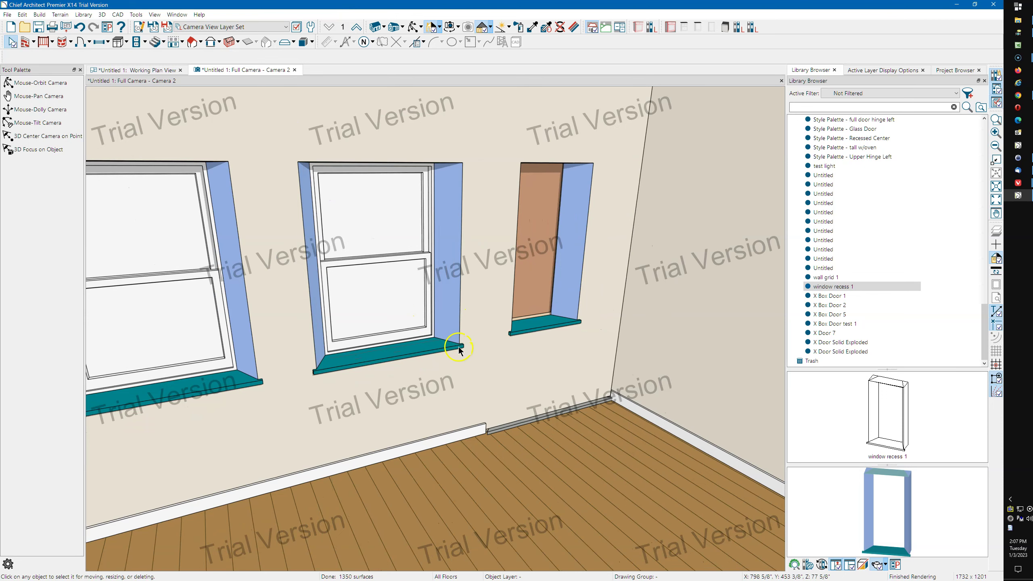
scroll(458, 348, "down", 1)
scroll(459, 344, "down", 1)
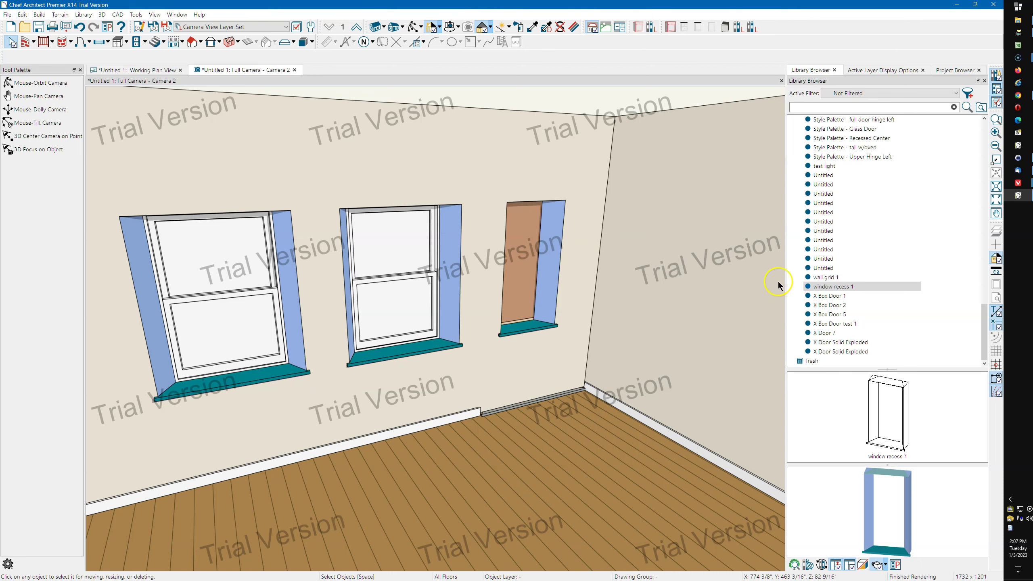
Open the window recess 1 library object's specification and check its finished floor to bottom setting.
left_click(870, 282)
right_click(868, 284)
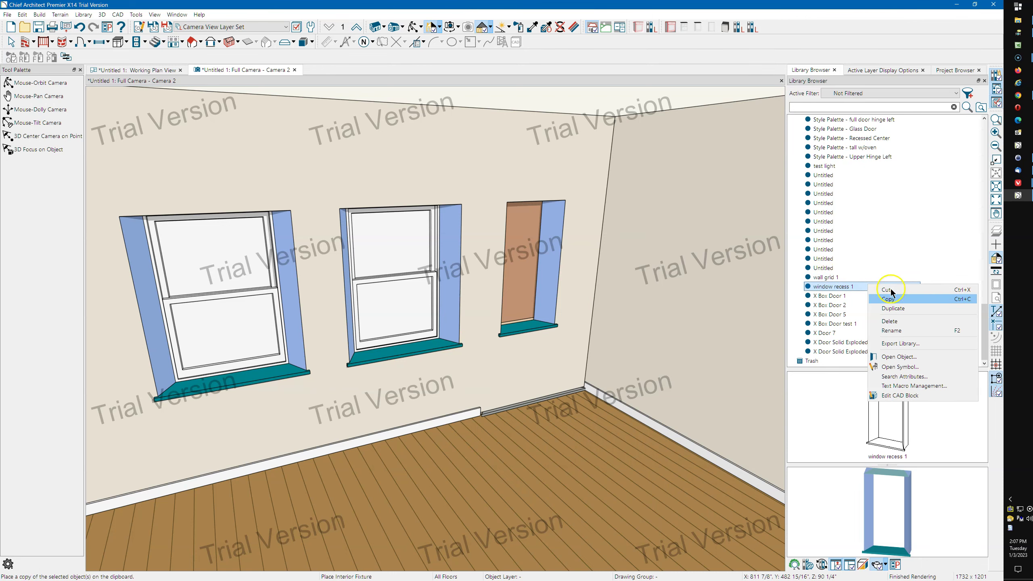
left_click(905, 357)
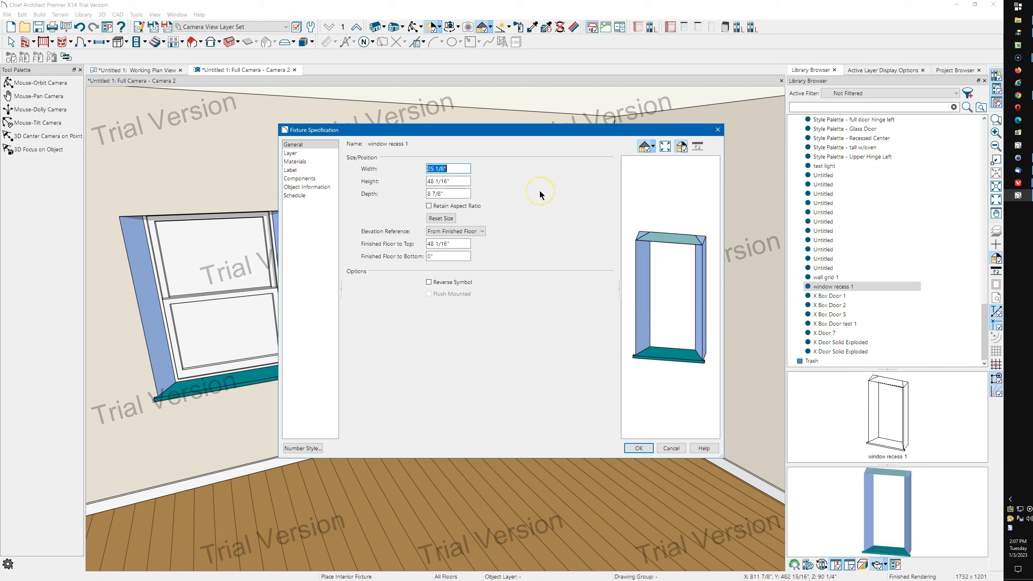
left_click(444, 256)
left_click(583, 418)
left_click(638, 448)
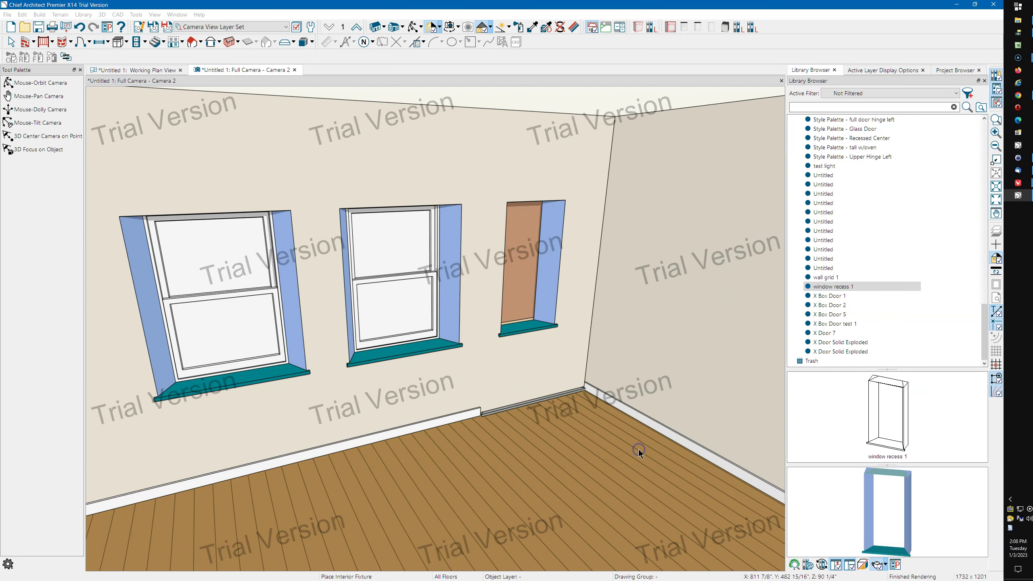
Place window recess 1 on the blank adjoining wall around the corner and inspect its opening from outside the building.
left_click_drag(634, 418, 684, 246)
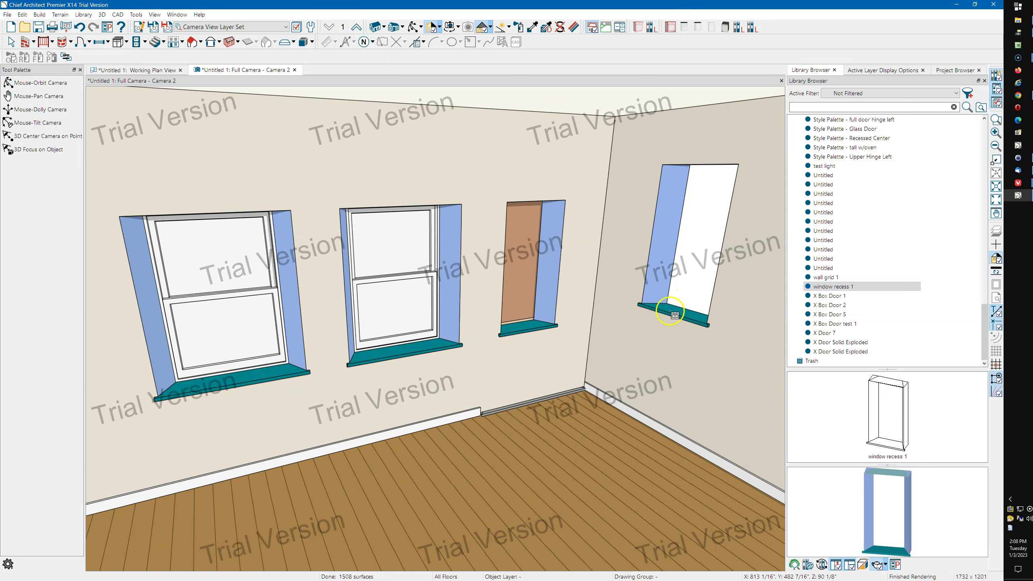
key("Escape")
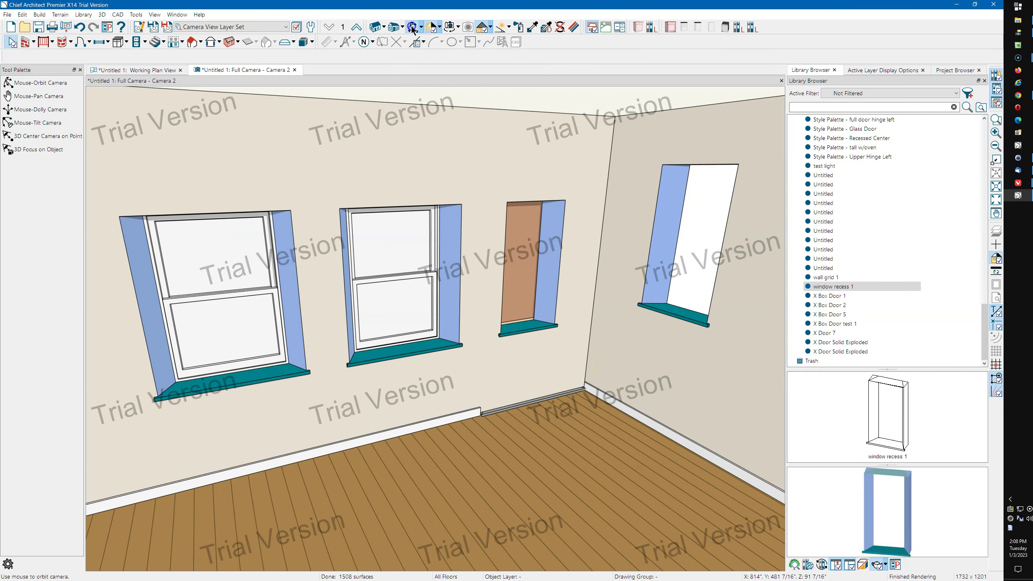
left_click(412, 29)
left_click_drag(304, 194, 464, 257)
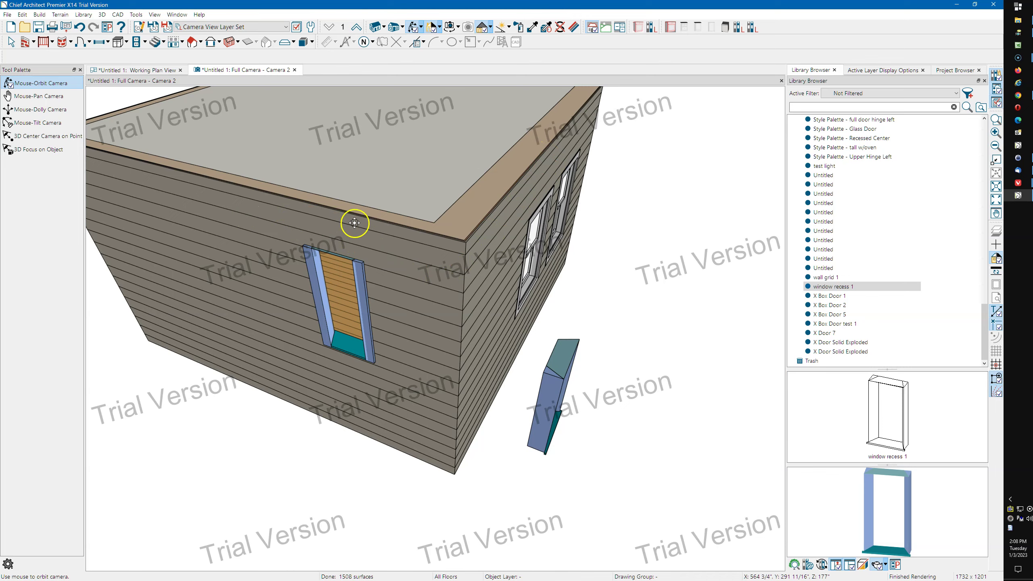
left_click_drag(346, 228, 439, 246)
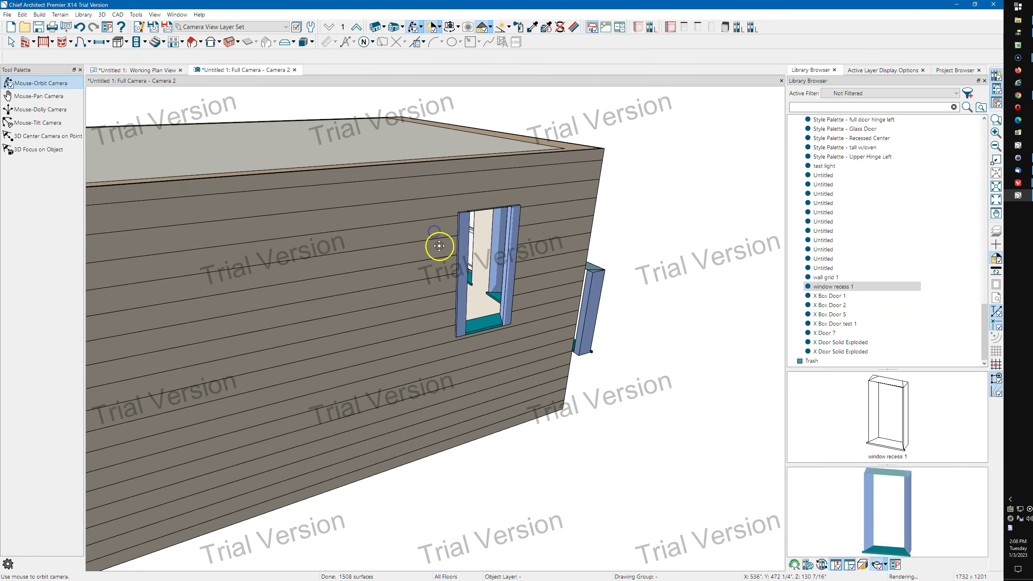
Delete the window recess from the adjoining wall.
key("space")
left_click(464, 247)
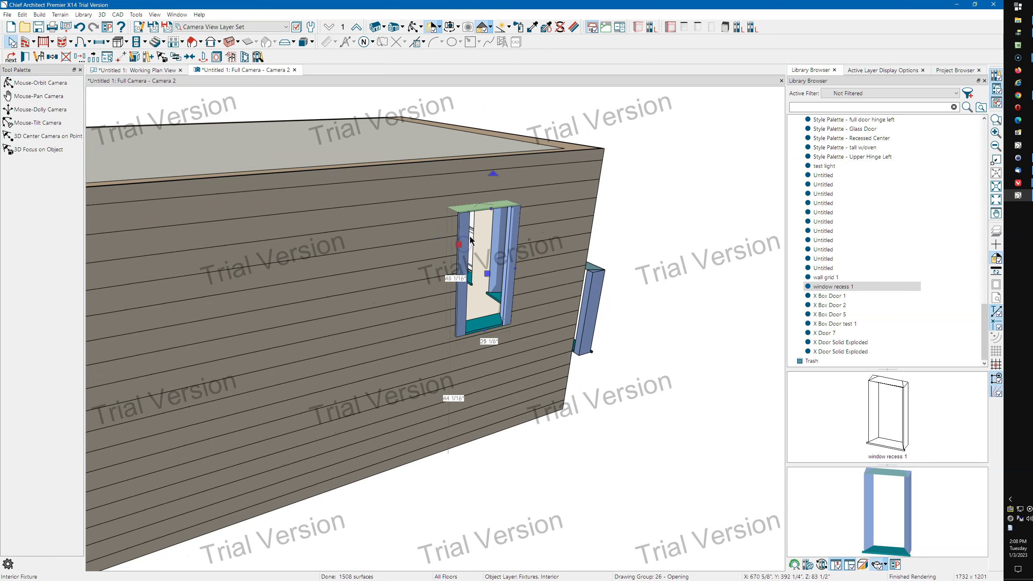
key("space")
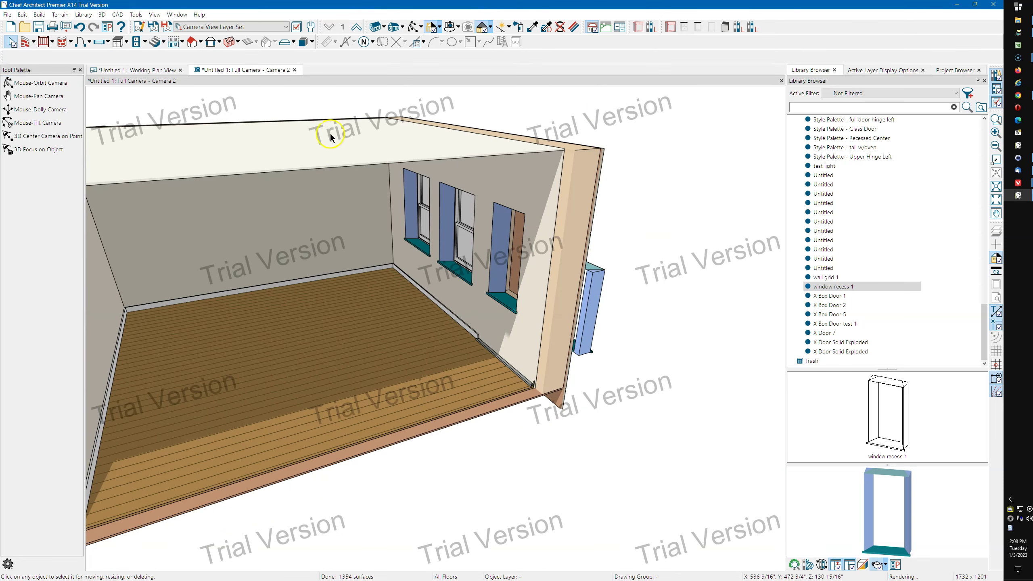
Return the camera inside the room and examine the three recesses along the window wall from several angles.
left_click(413, 27)
left_click_drag(385, 173, 421, 314)
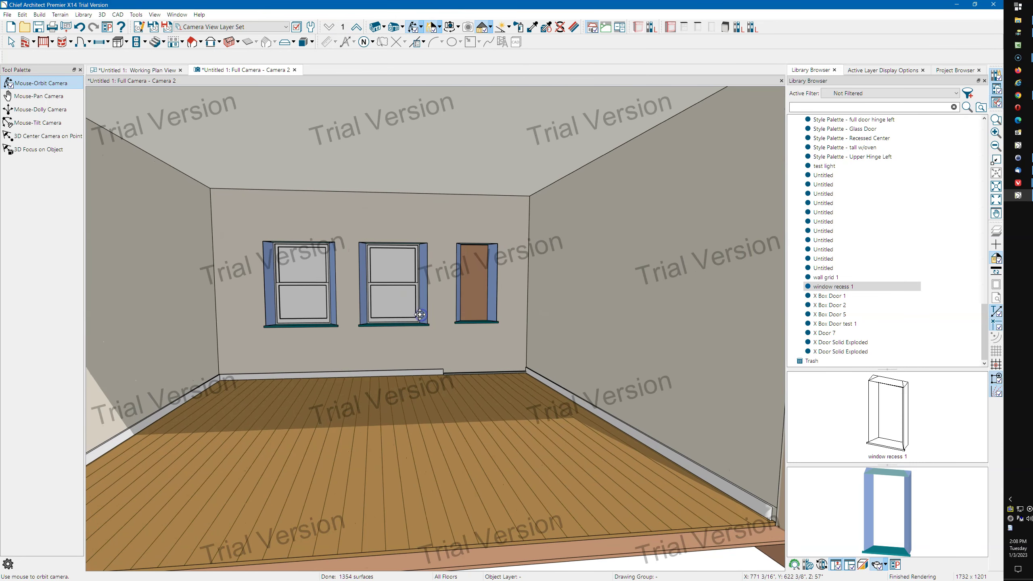
left_click(295, 305)
scroll(351, 302, "up", 5)
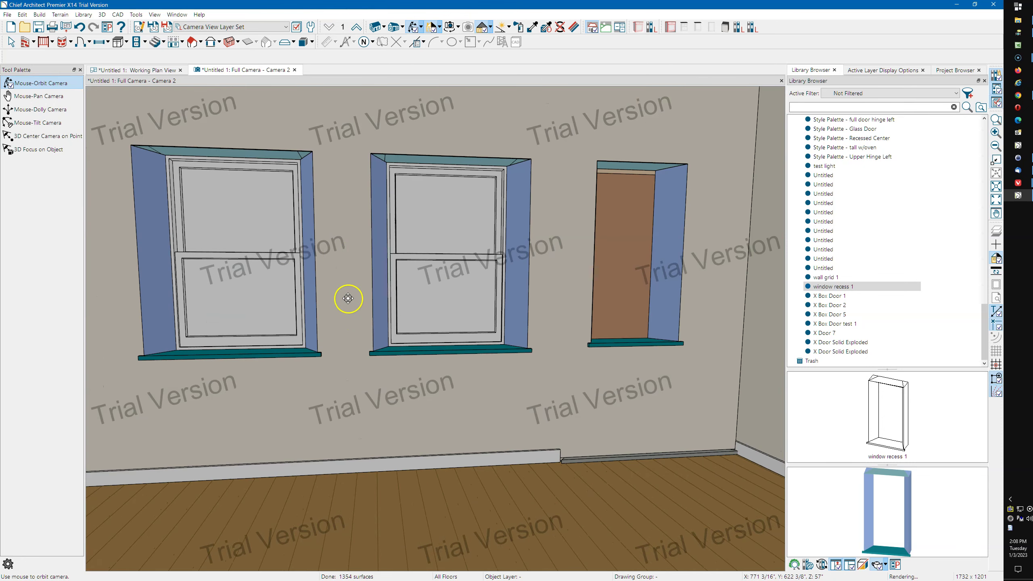
left_click_drag(348, 298, 472, 364)
left_click_drag(356, 389, 437, 357)
left_click(386, 549)
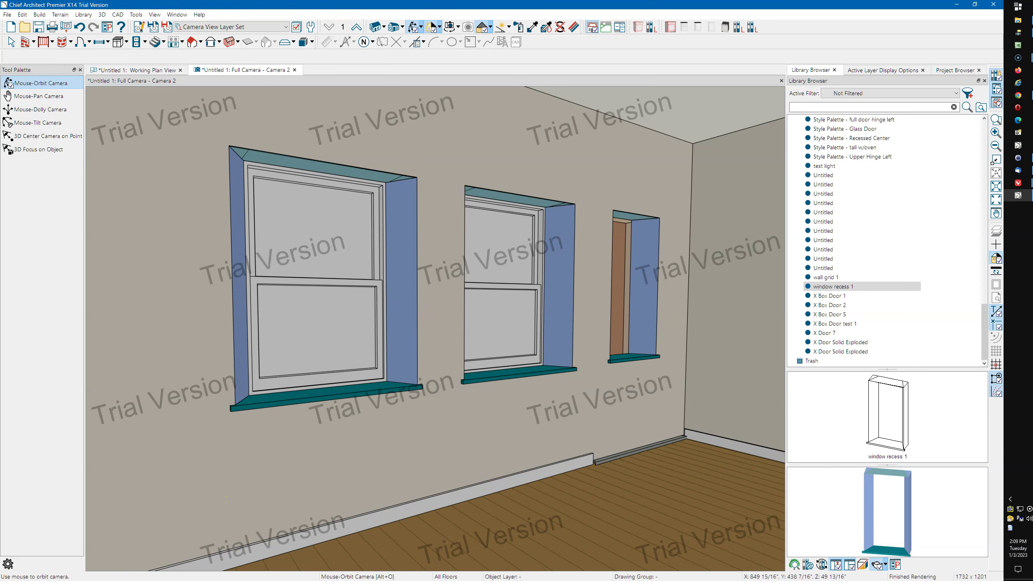
key("alt+Tab")
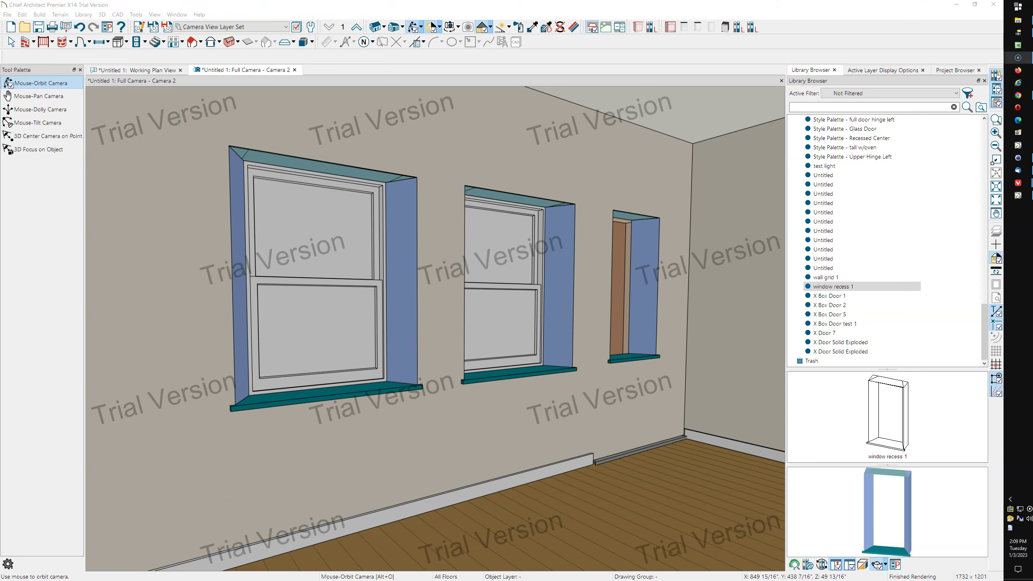